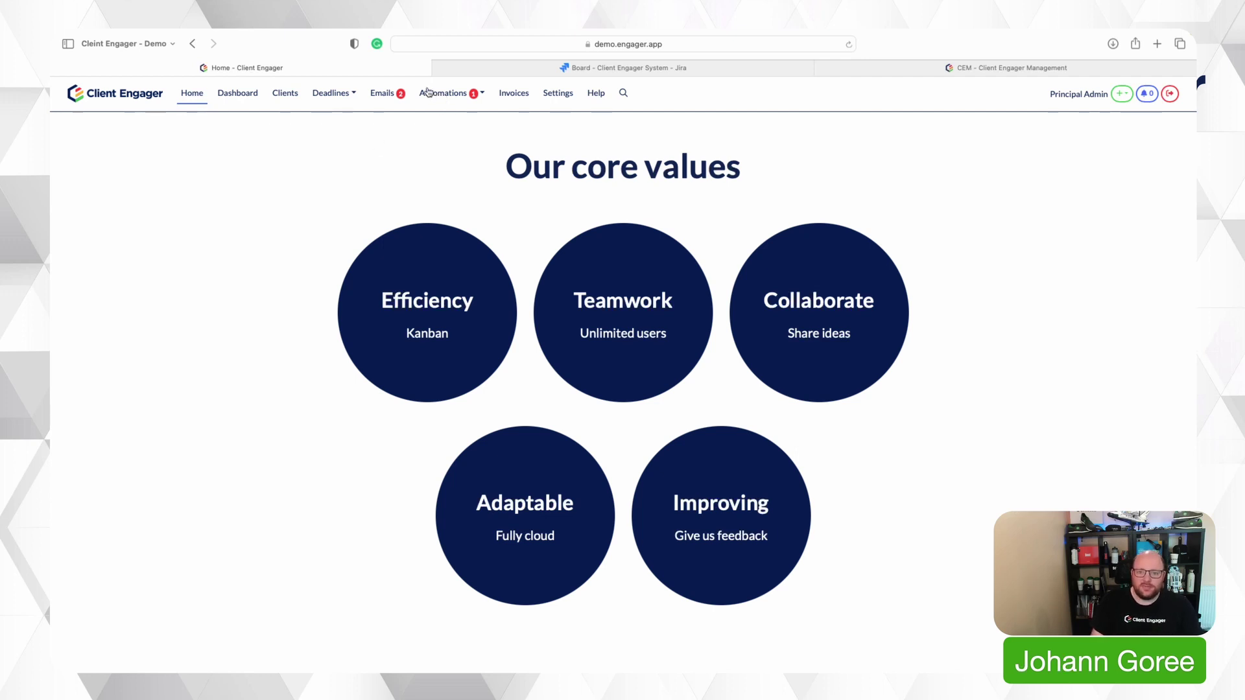
Step: Check the Automations summary showing 1 queued automation, then close it
{"action": "left_click", "coordinate": [477, 95]}
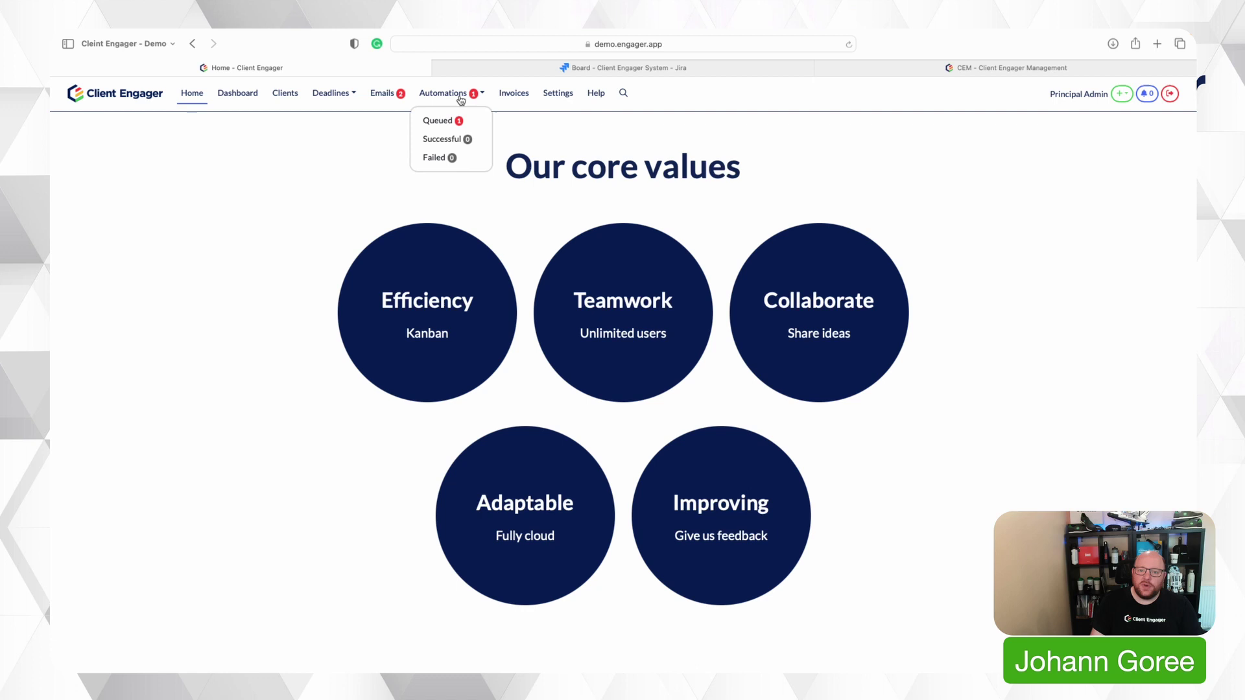
{"action": "left_click", "coordinate": [271, 185]}
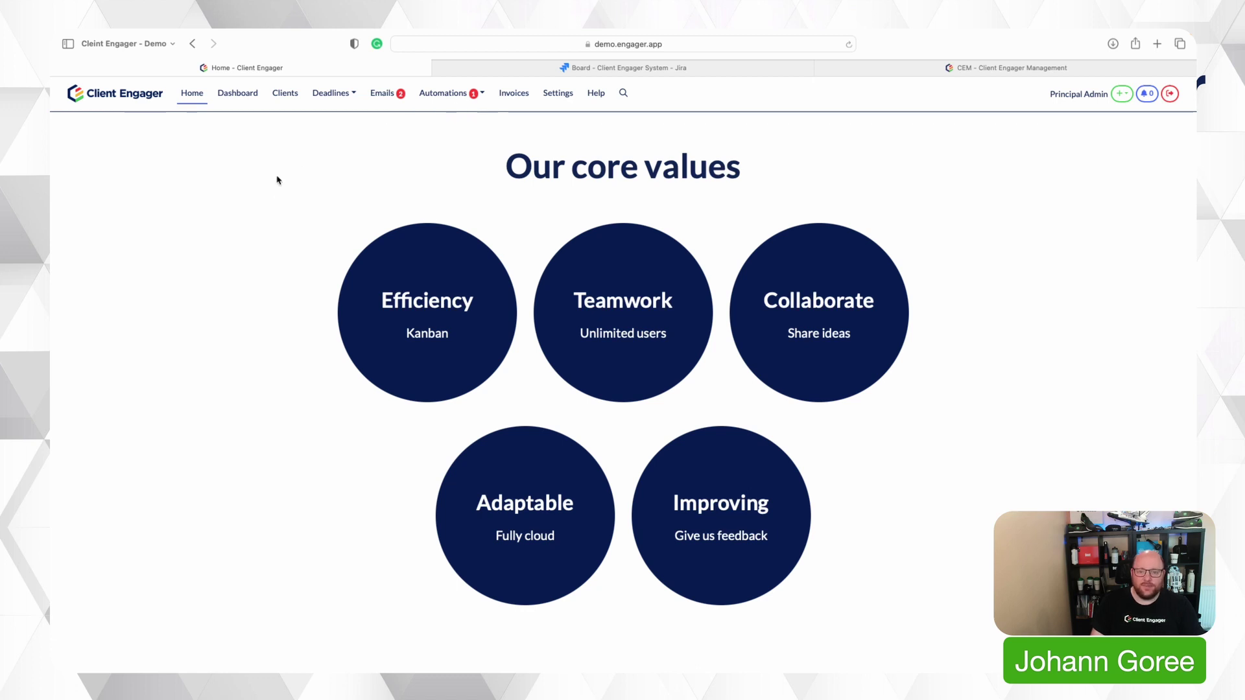
Step: Go to the Services list in Settings and scroll down to the CS01 row
{"action": "left_click", "coordinate": [557, 93]}
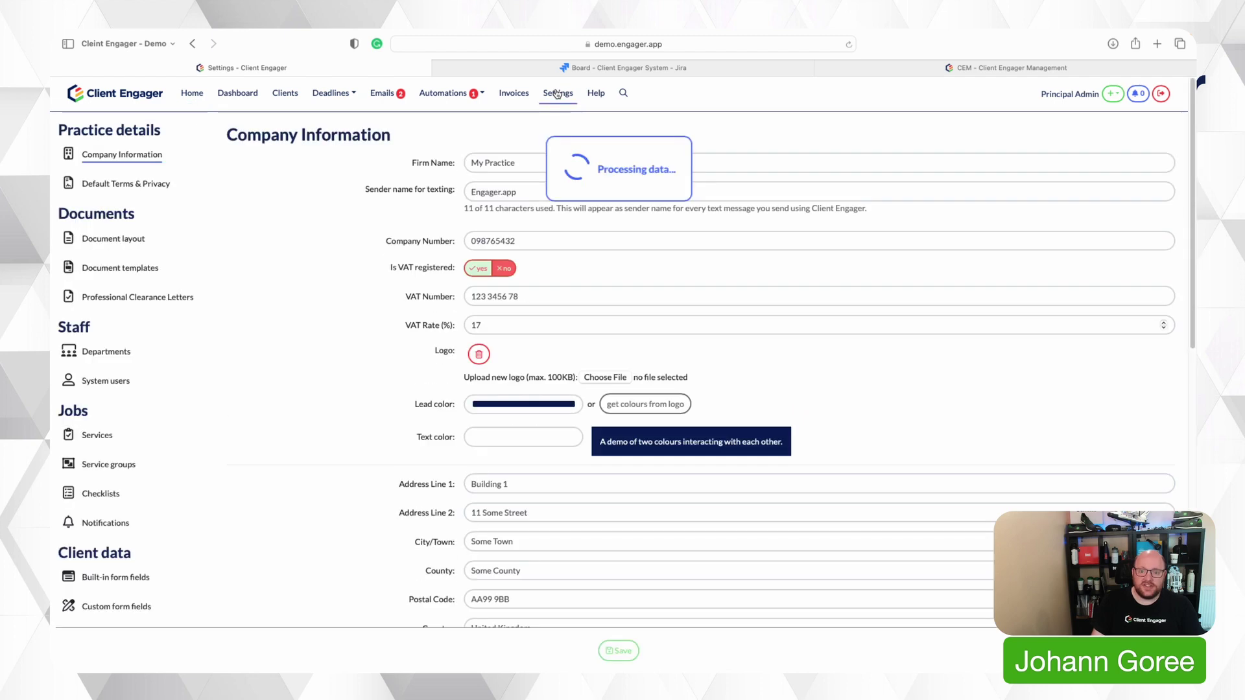
{"action": "left_click", "coordinate": [109, 434]}
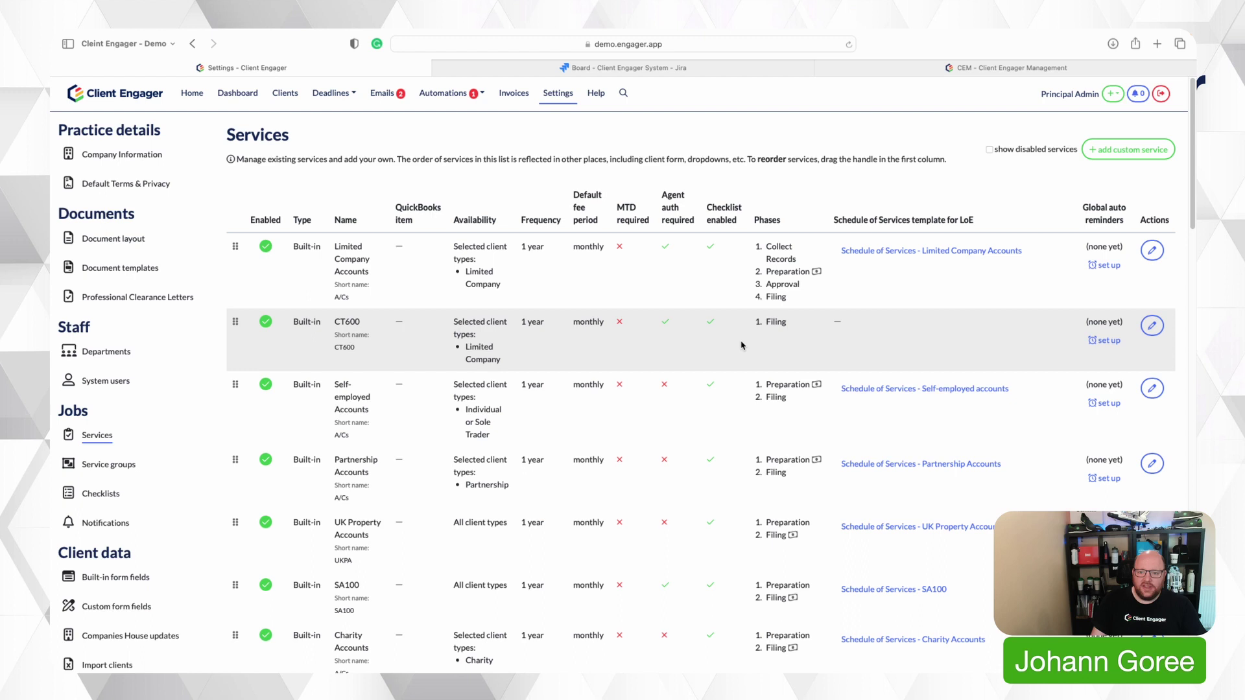
{"action": "scroll", "coordinate": [835, 403], "scroll_direction": "down", "scroll_amount": 1}
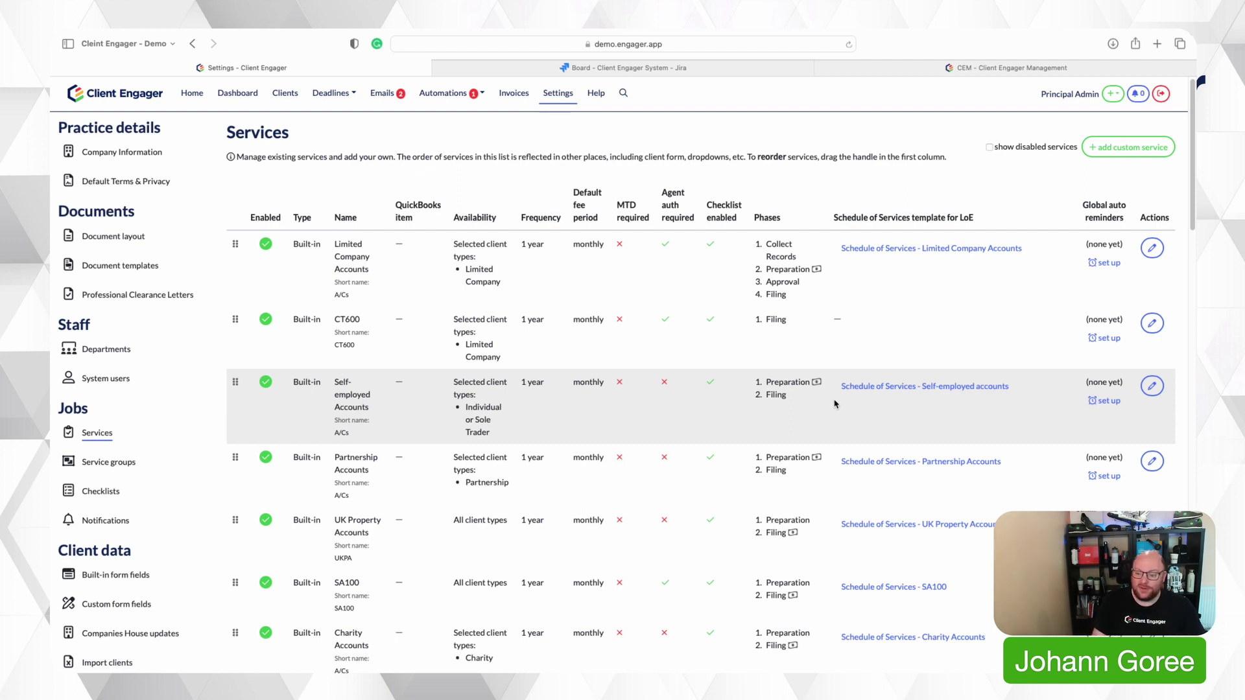
{"action": "scroll", "coordinate": [816, 433], "scroll_direction": "down", "scroll_amount": 5}
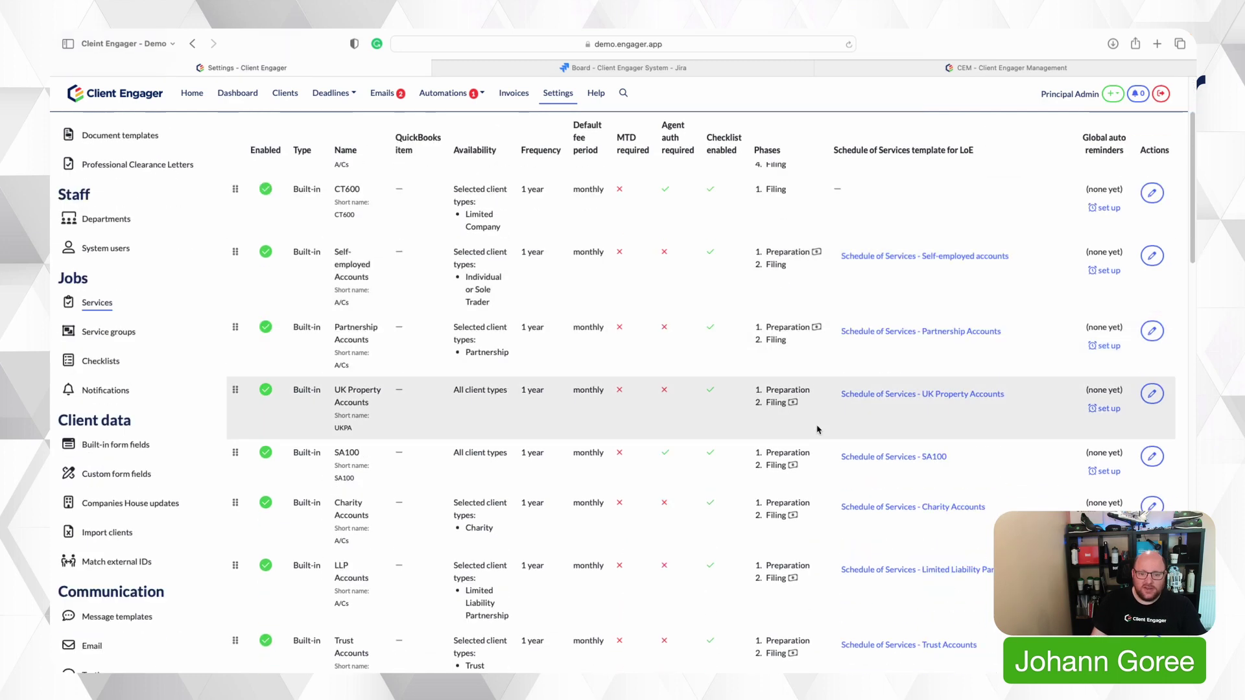
{"action": "scroll", "coordinate": [808, 454], "scroll_direction": "down", "scroll_amount": 4}
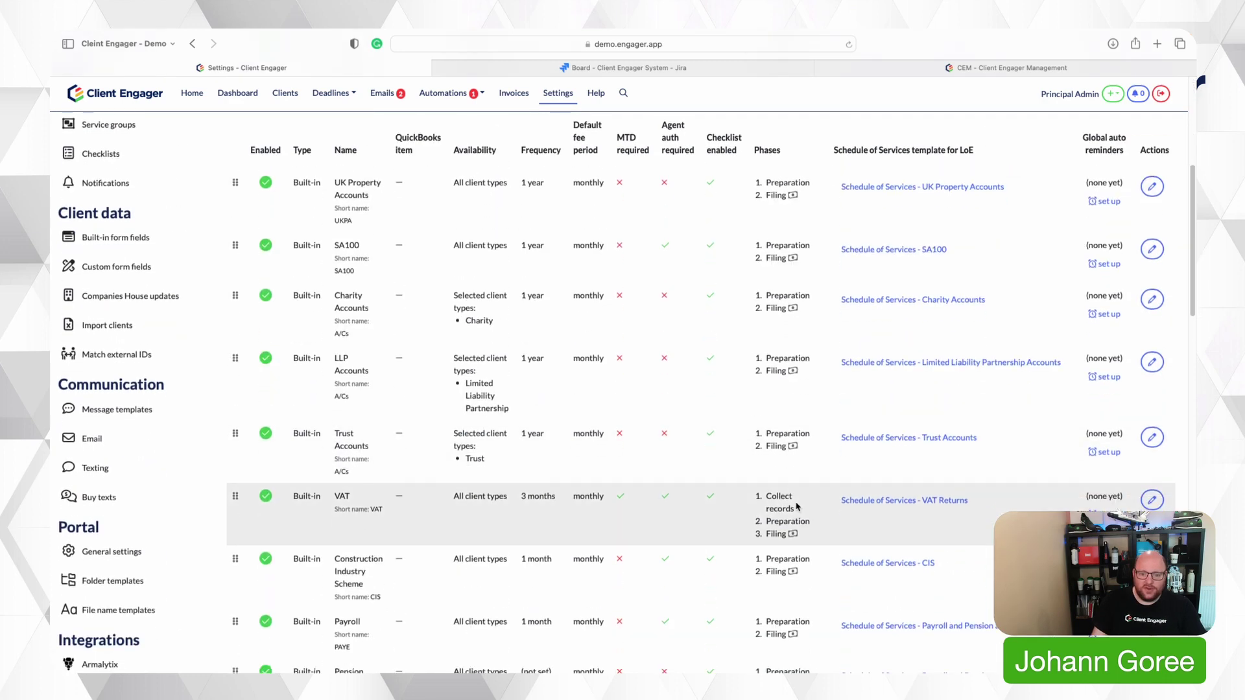
{"action": "scroll", "coordinate": [797, 508], "scroll_direction": "down", "scroll_amount": 4}
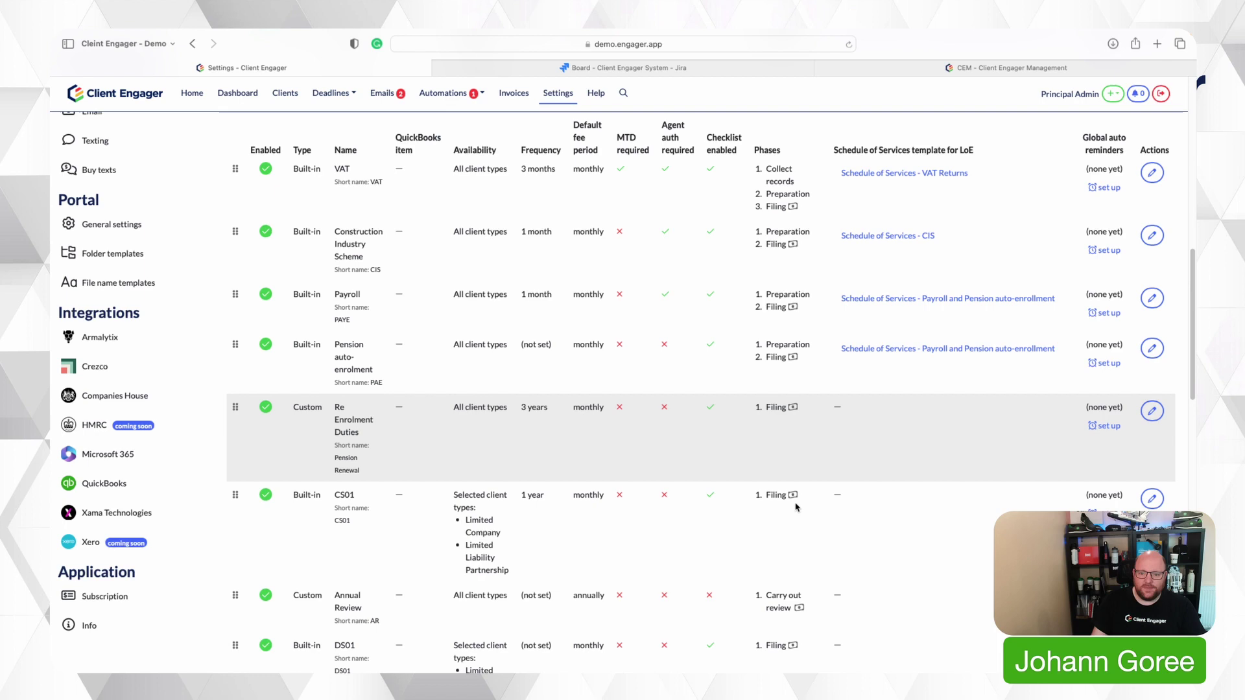
{"action": "scroll", "coordinate": [855, 443], "scroll_direction": "down", "scroll_amount": 1}
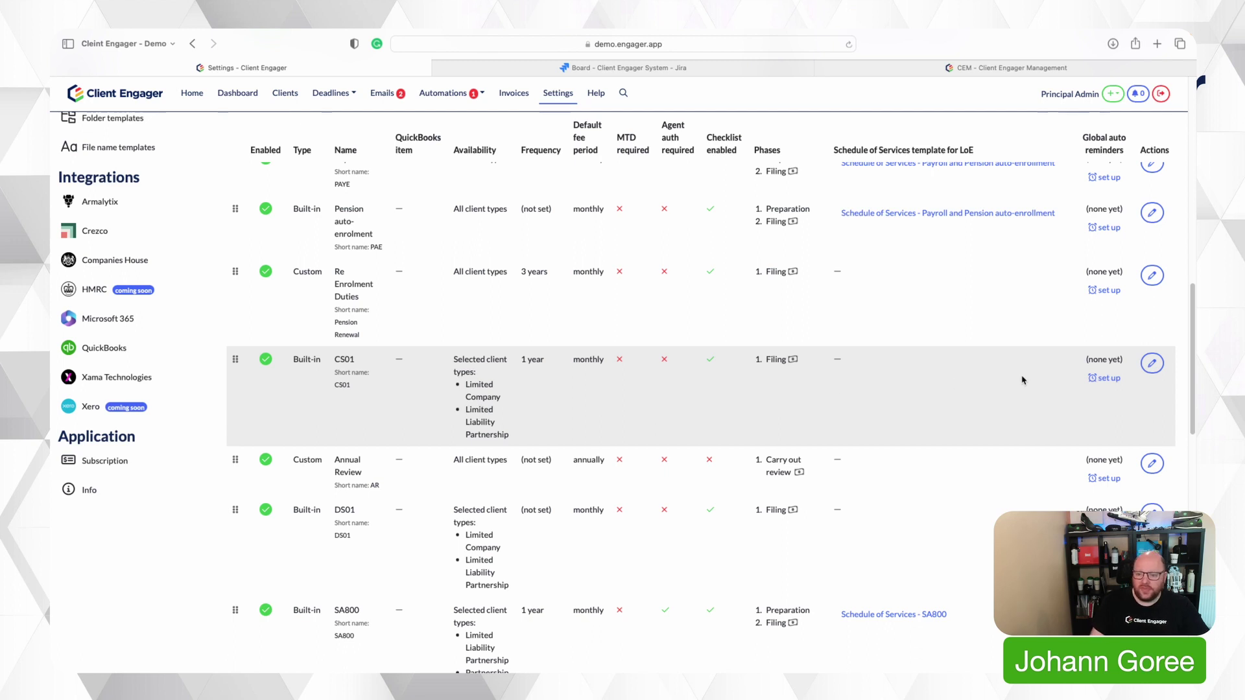
Step: Start a new auto reminder for the CS01 service, leaving it enabled
{"action": "left_click", "coordinate": [1110, 379]}
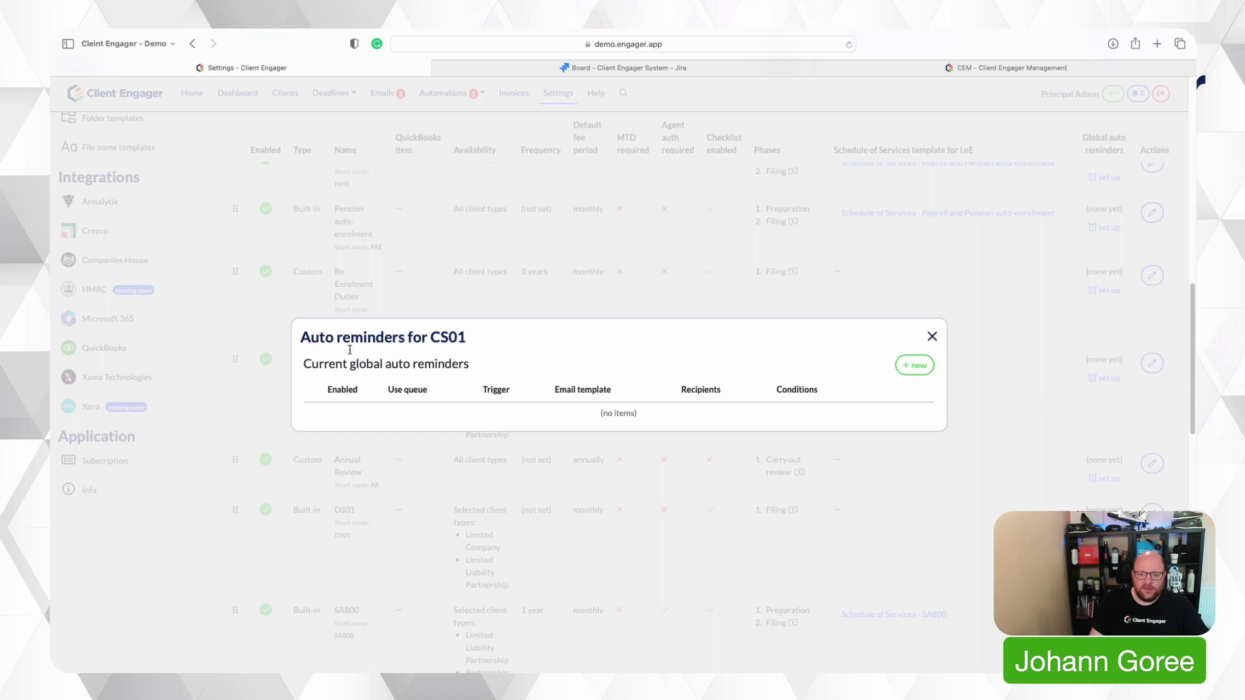
{"action": "left_click", "coordinate": [914, 365]}
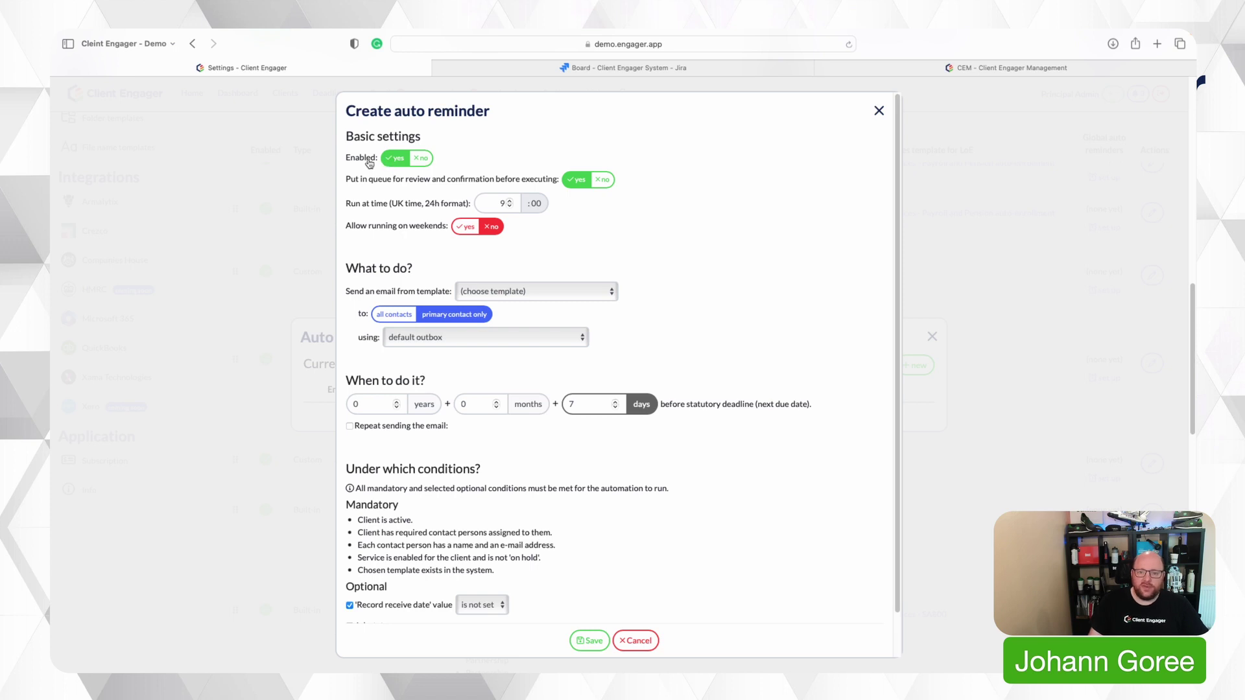
{"action": "left_click", "coordinate": [388, 159]}
{"action": "left_click", "coordinate": [389, 160]}
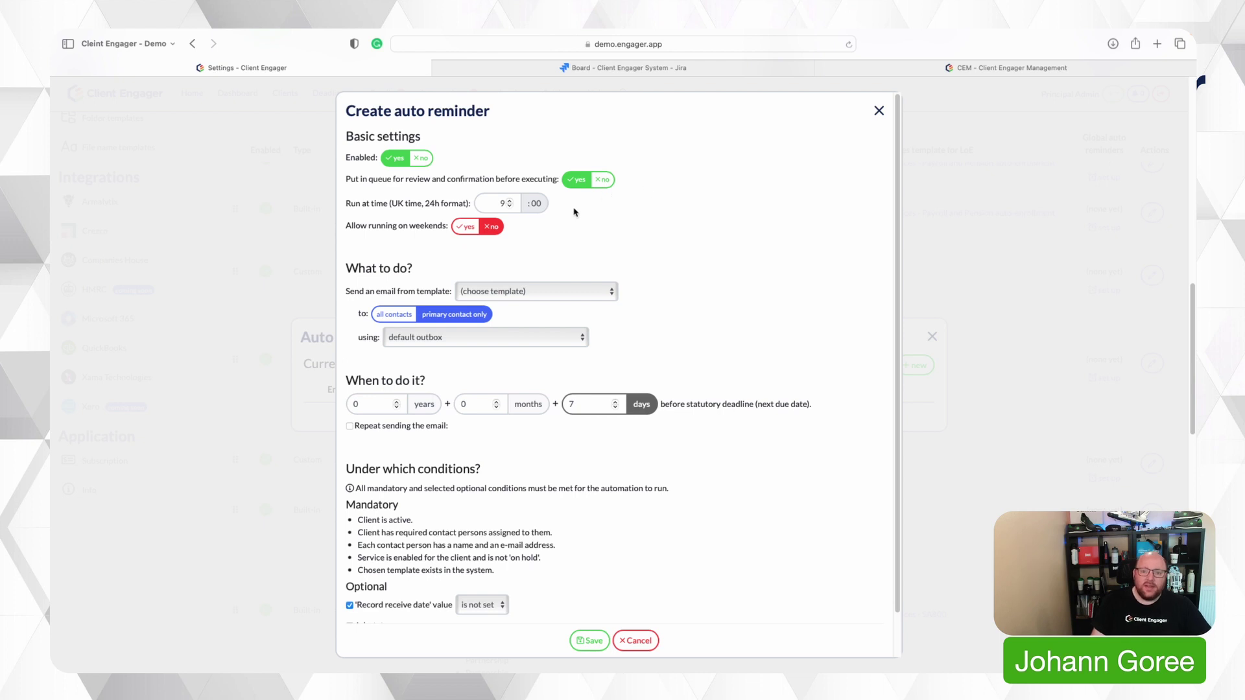
Step: Change the reminder's run time from 9:00 to 14:00, keeping weekend running off
{"action": "left_click", "coordinate": [501, 203]}
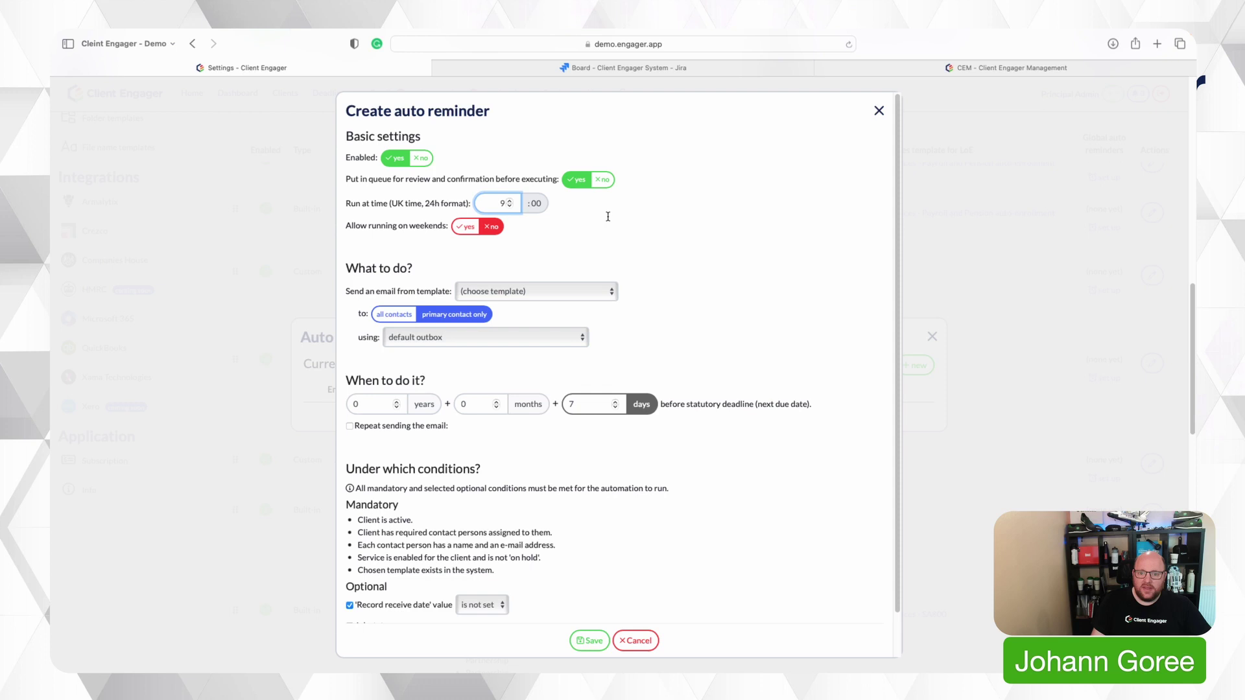
{"action": "key", "text": "BackSpace"}
{"action": "type", "text": "14"}
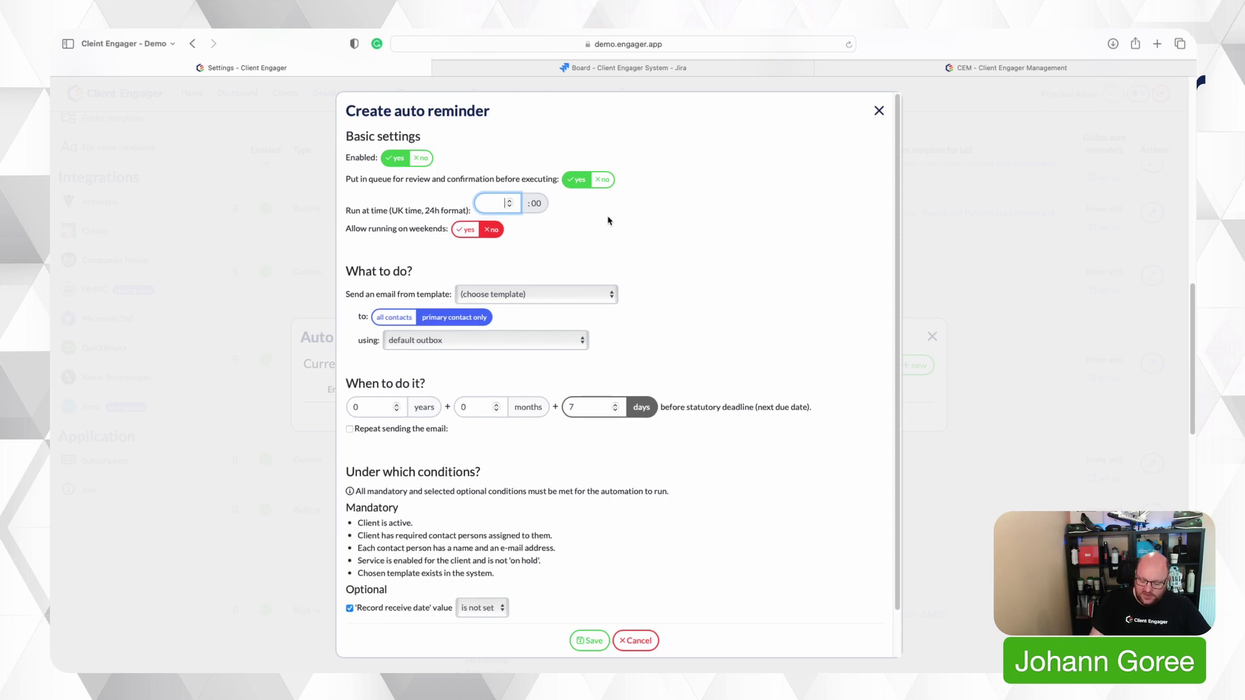
{"action": "left_click", "coordinate": [608, 221]}
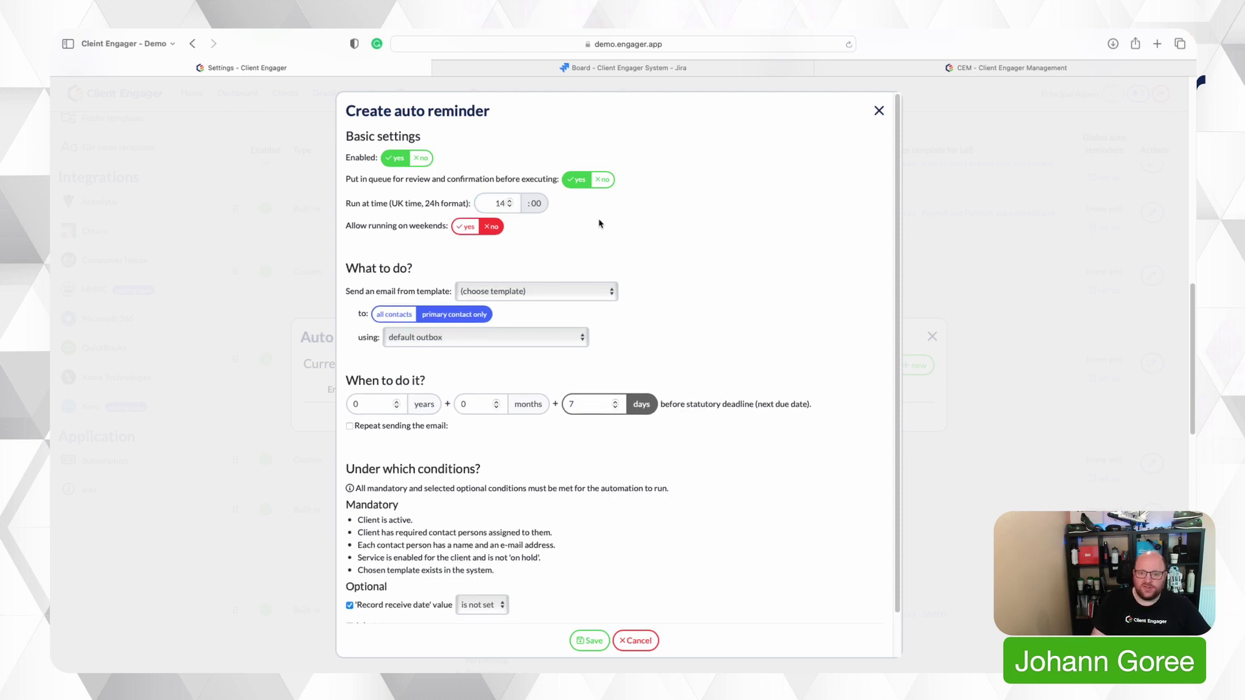
{"action": "left_click", "coordinate": [496, 203]}
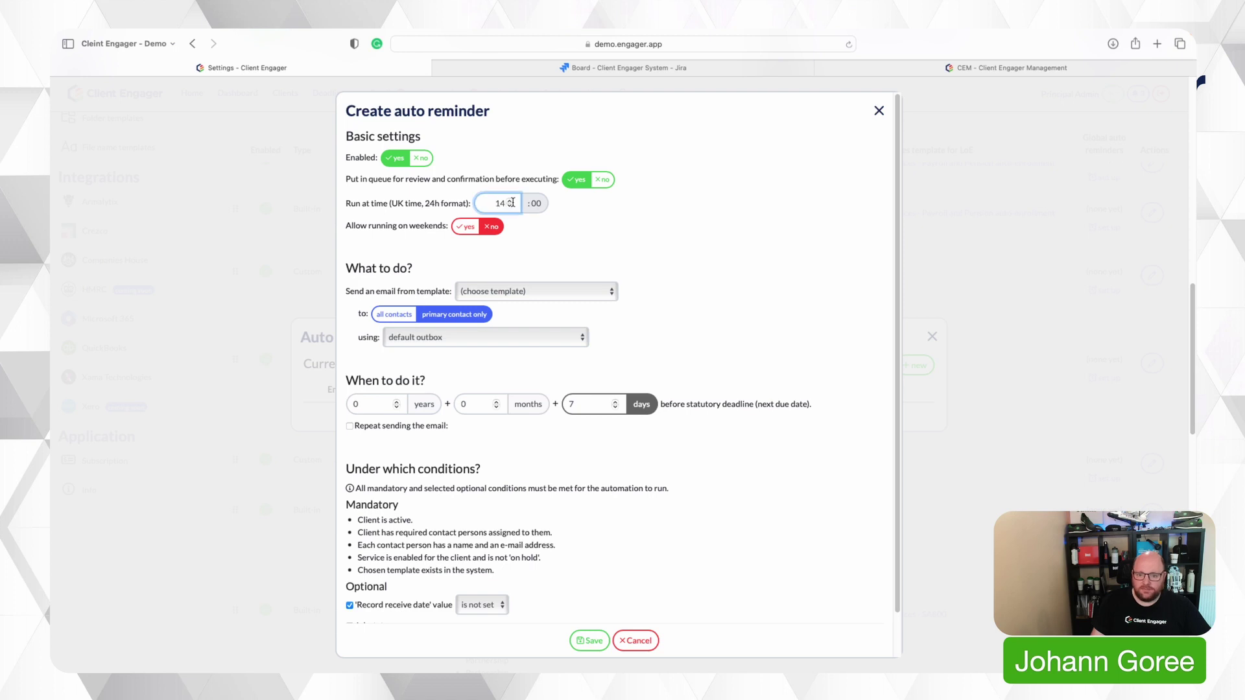
{"action": "key", "text": "BackSpace"}
{"action": "key", "text": "BackSpace"}
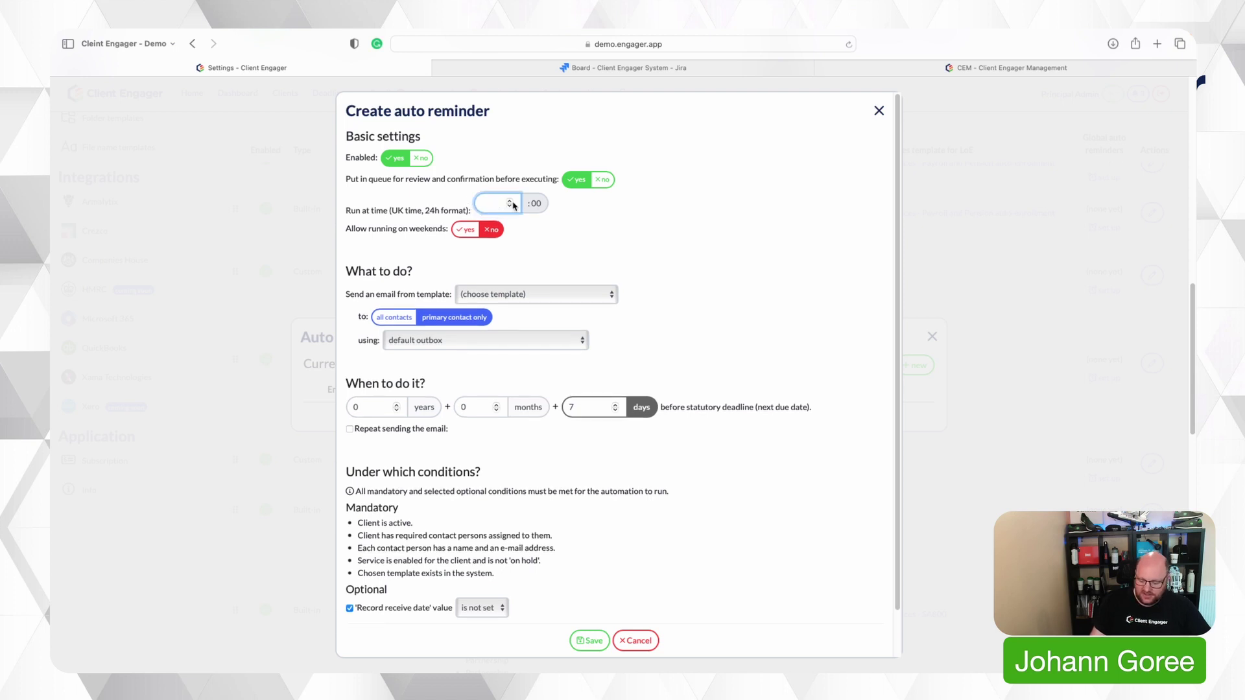
{"action": "type", "text": "2"}
{"action": "left_click", "coordinate": [577, 221]}
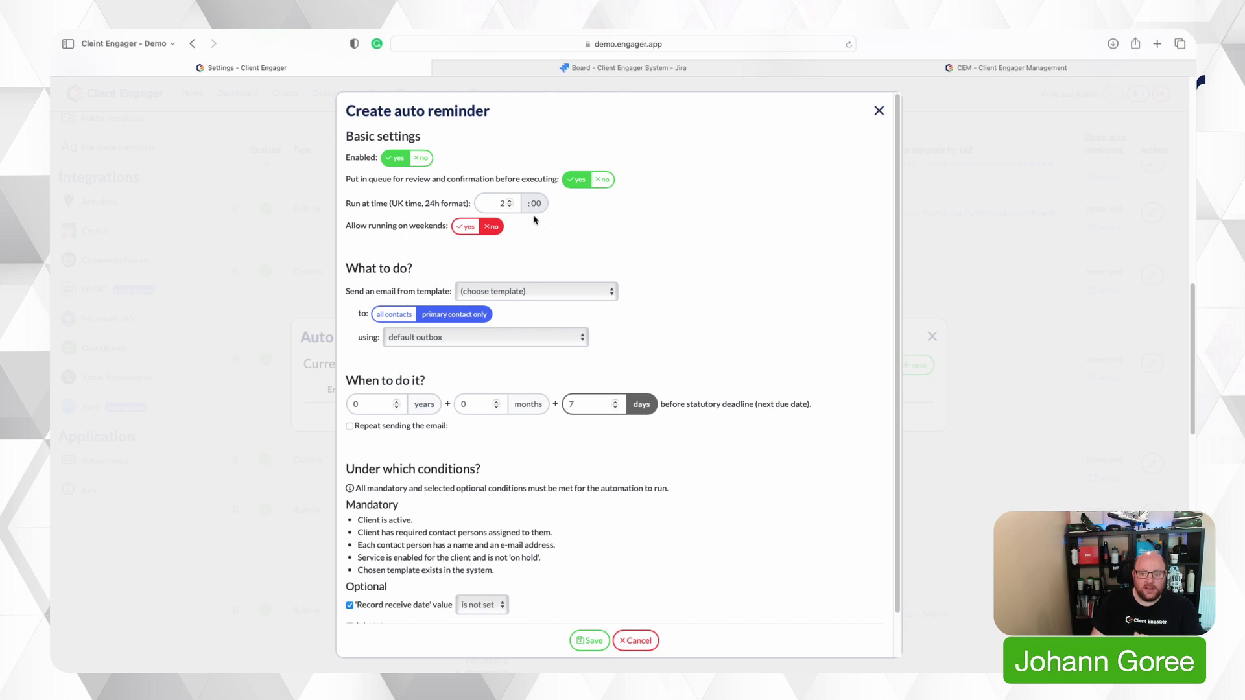
{"action": "double_click", "coordinate": [498, 203]}
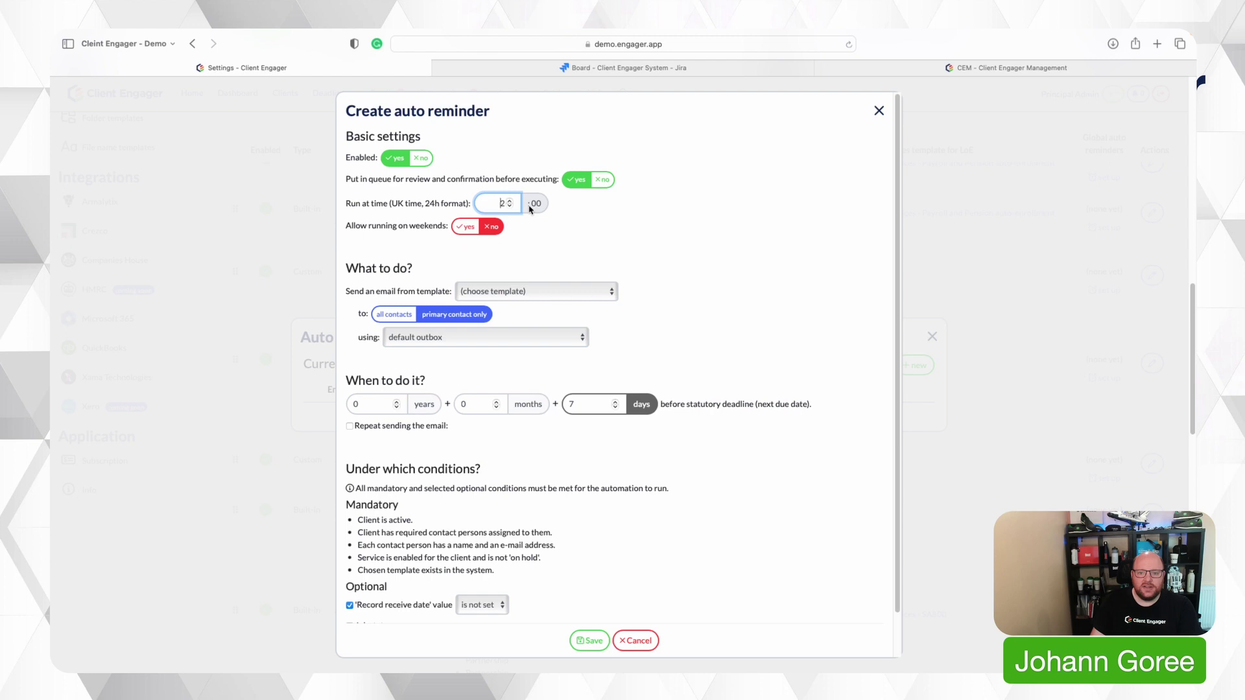
{"action": "type", "text": "14"}
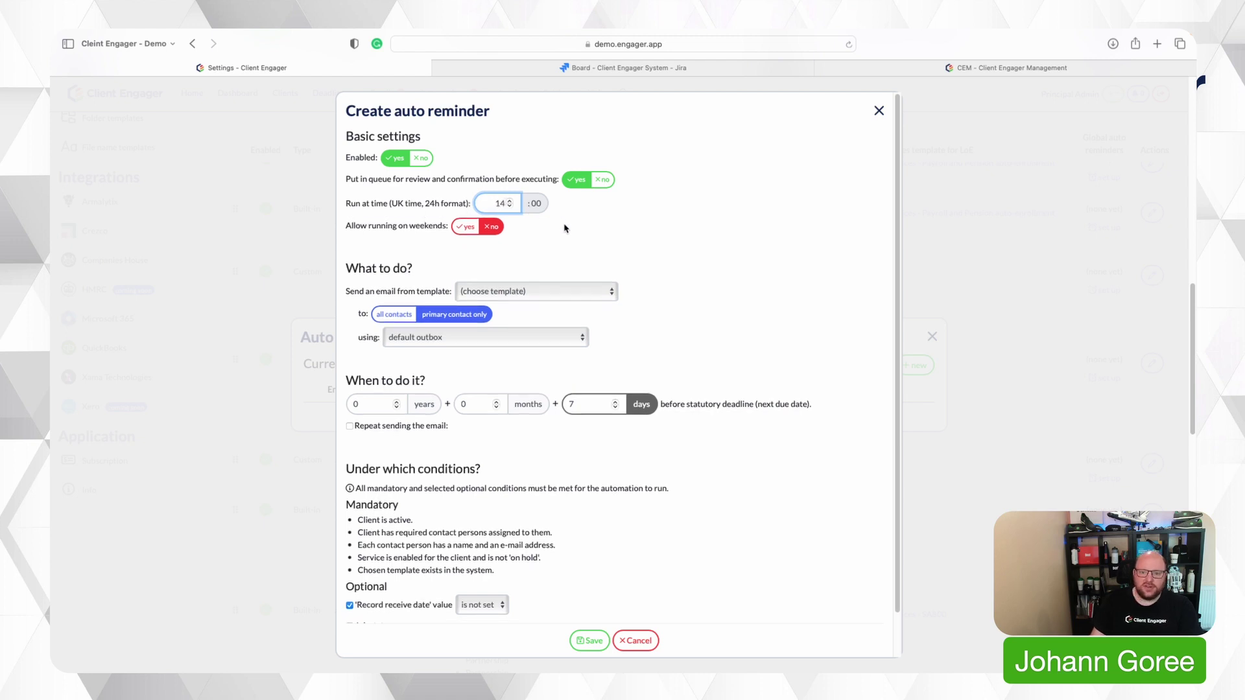
{"action": "left_click", "coordinate": [566, 229]}
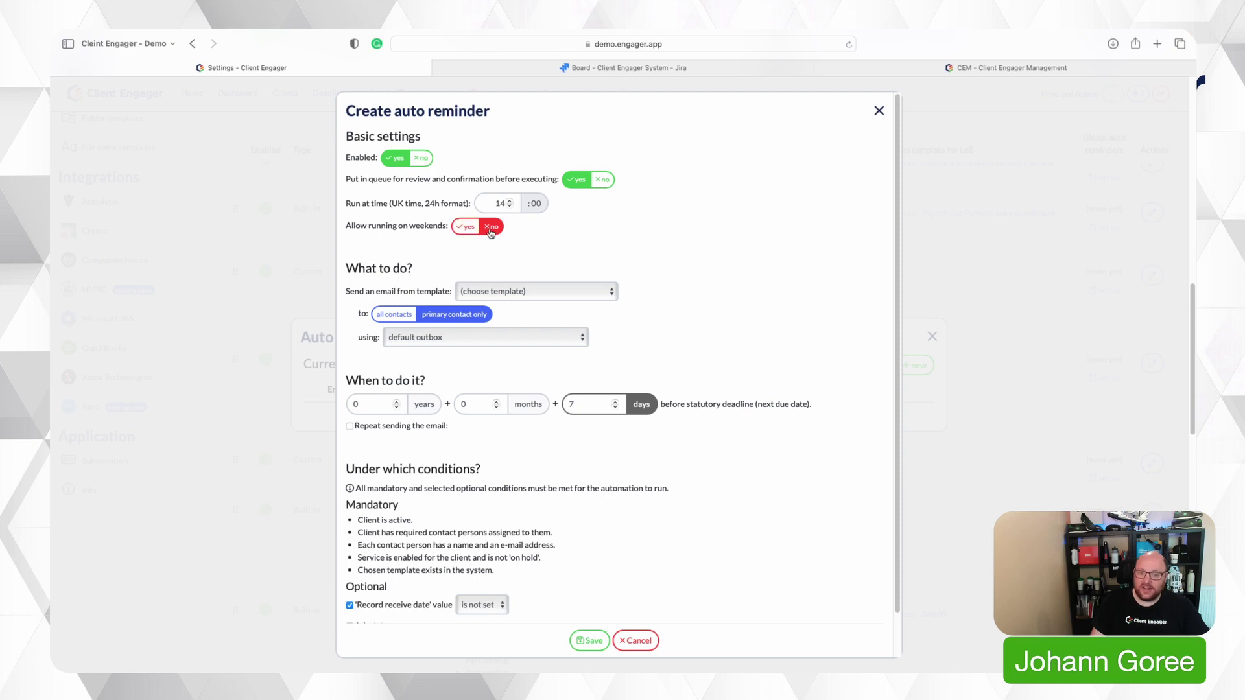
{"action": "scroll", "coordinate": [506, 256], "scroll_direction": "down", "scroll_amount": 2}
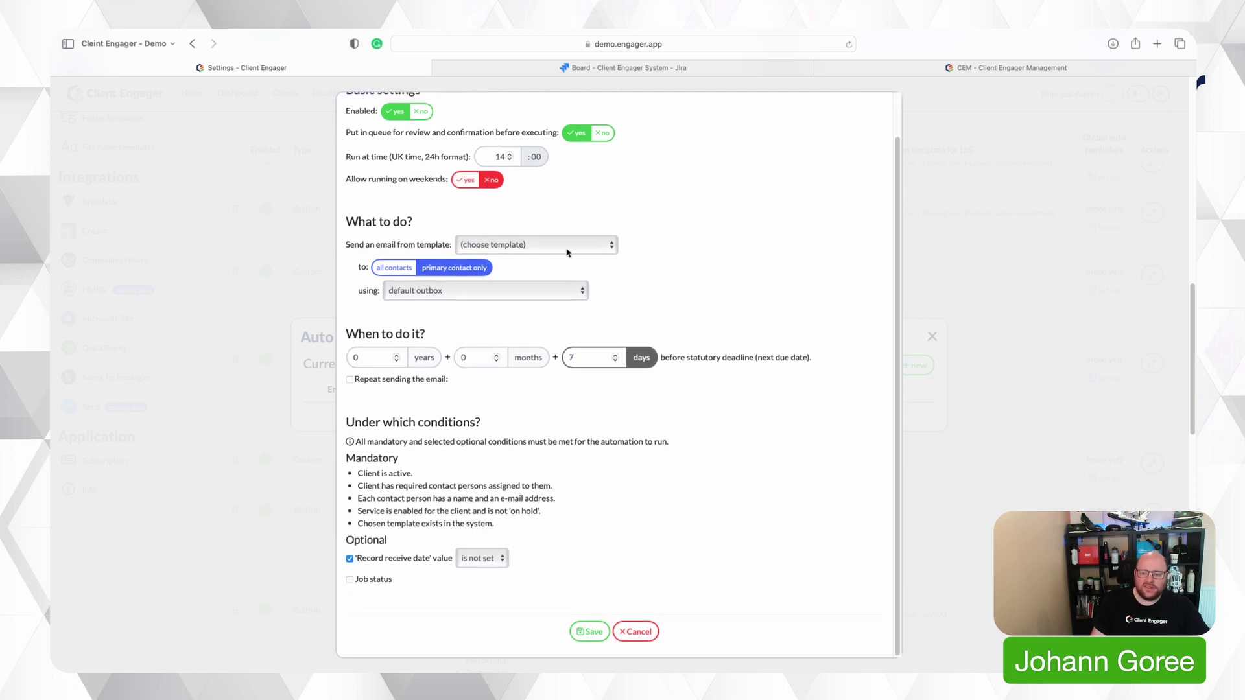
Step: Choose the Auto Email - CIS Information Request template and preview its text
{"action": "left_click", "coordinate": [541, 251]}
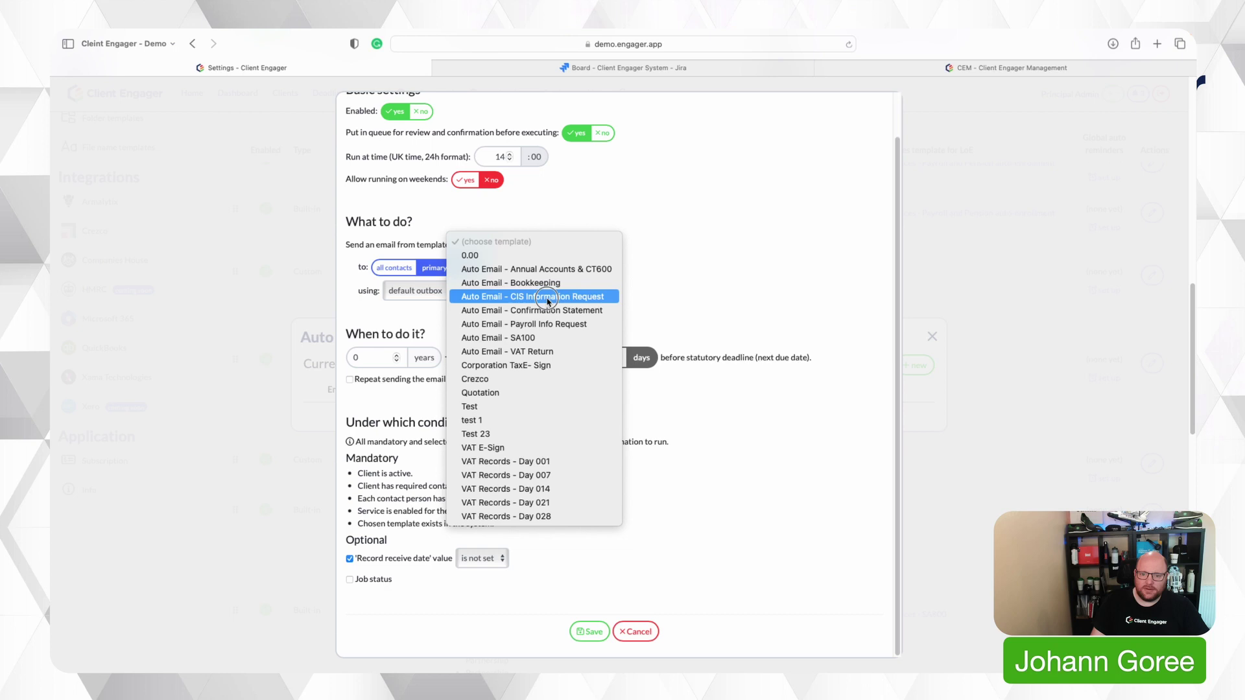
{"action": "left_click", "coordinate": [548, 299]}
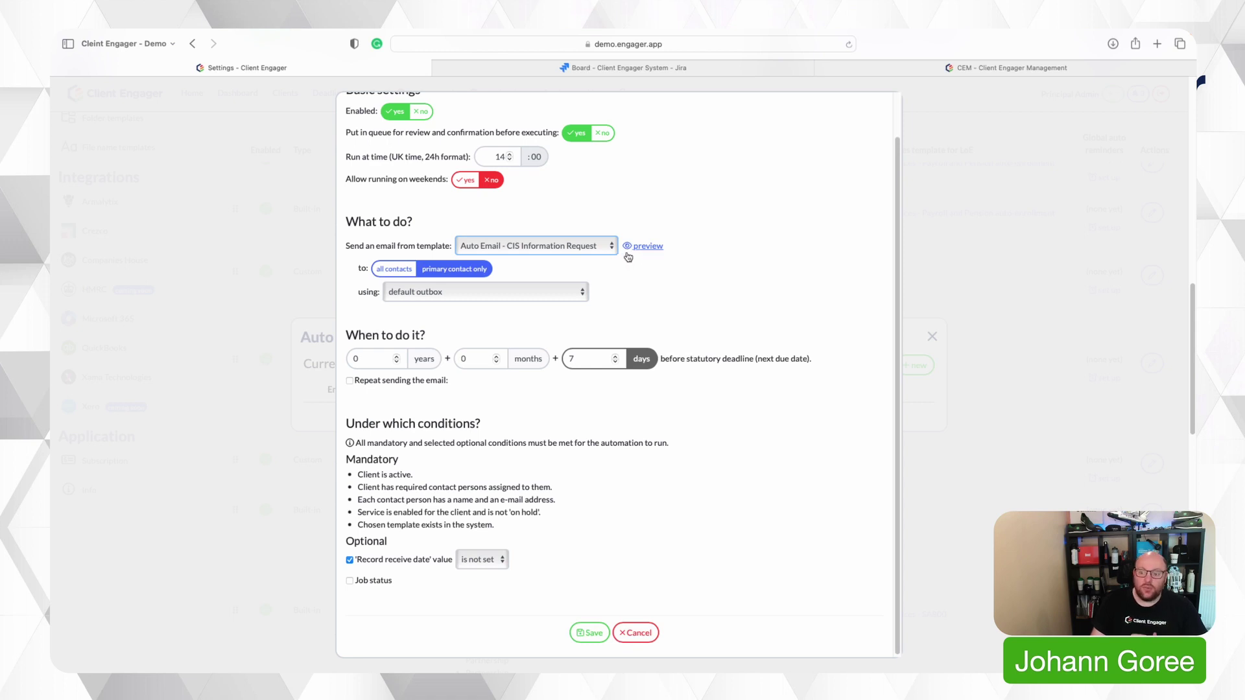
{"action": "left_click", "coordinate": [626, 253]}
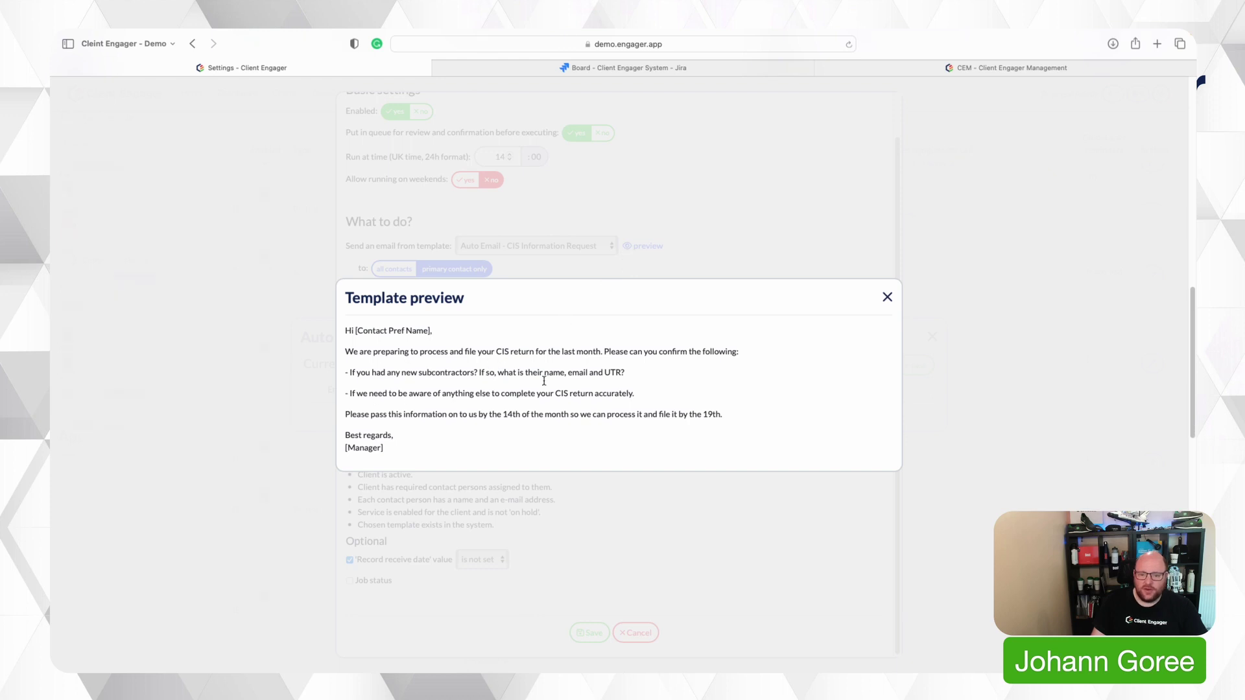
{"action": "left_click", "coordinate": [887, 297]}
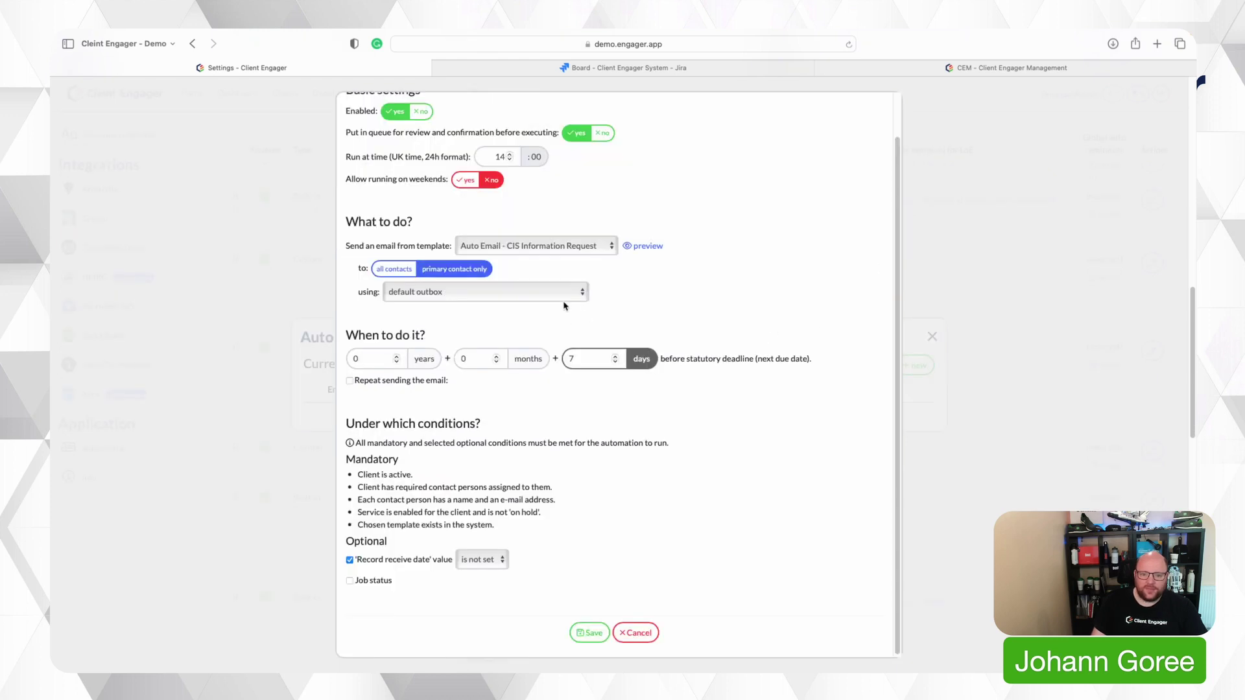
Step: Send to the primary contact only via Client Engager mail system - outbound only, then preview the template
{"action": "left_click", "coordinate": [416, 271]}
{"action": "left_click", "coordinate": [424, 273]}
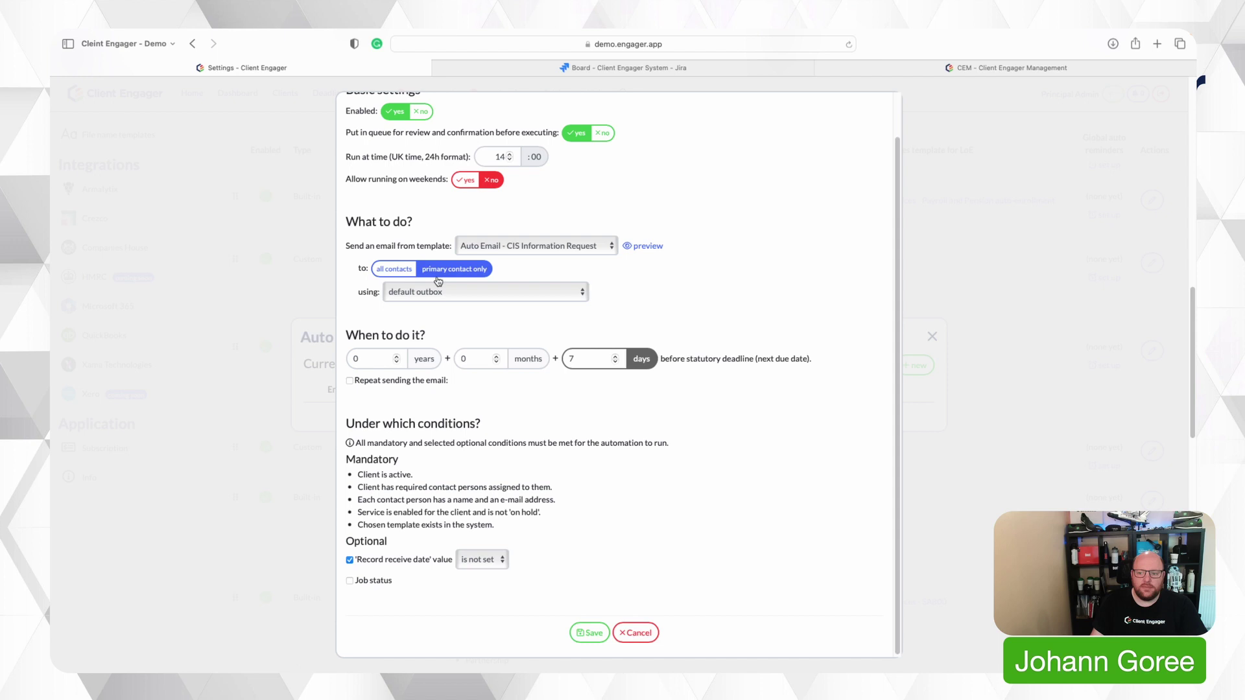
{"action": "left_click", "coordinate": [406, 276]}
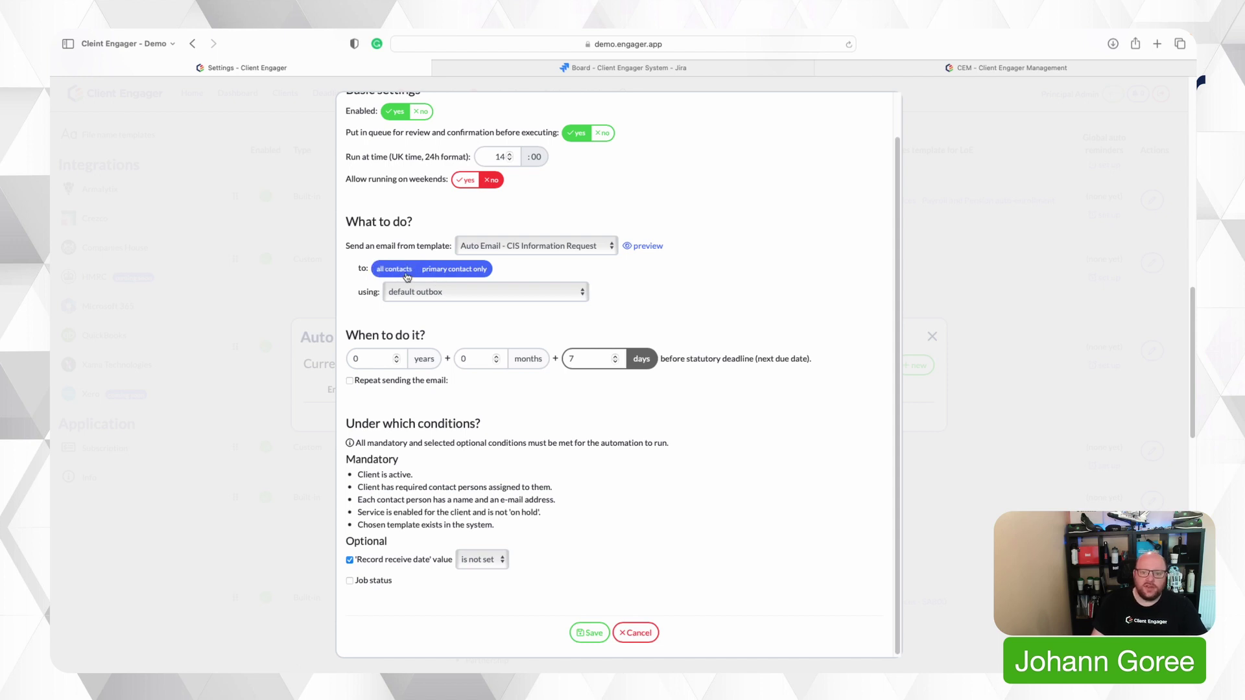
{"action": "left_click", "coordinate": [435, 272]}
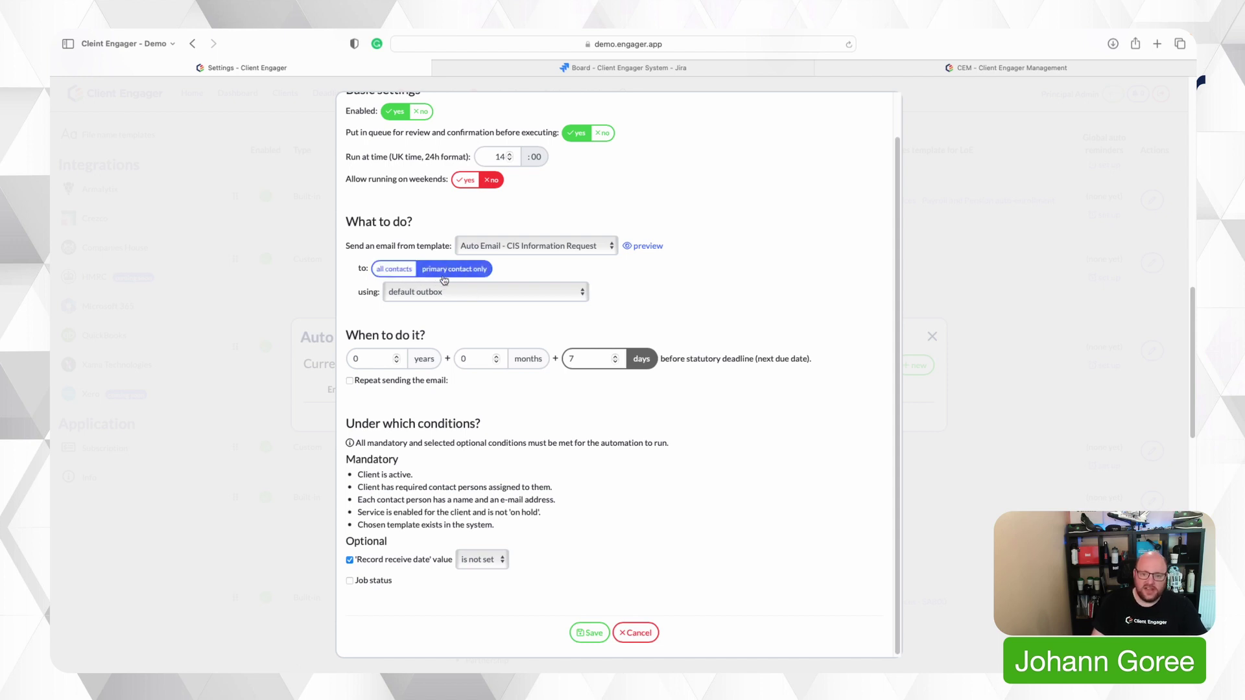
{"action": "left_click", "coordinate": [490, 301]}
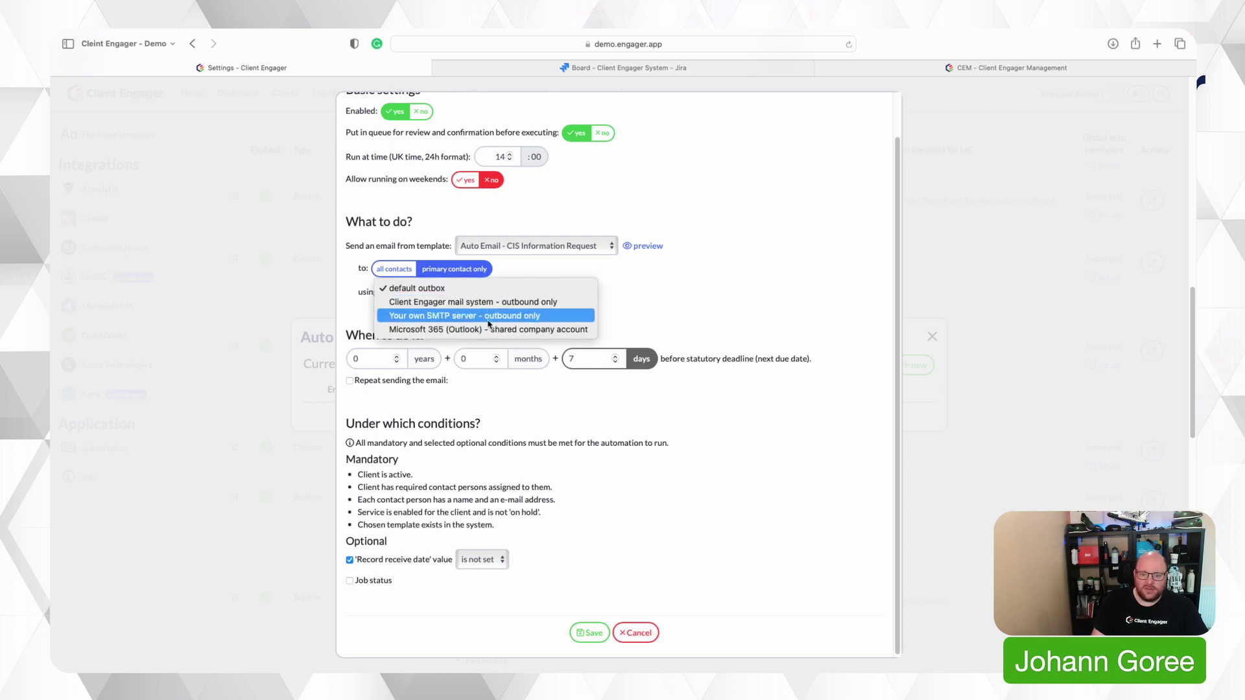
{"action": "left_click", "coordinate": [551, 302]}
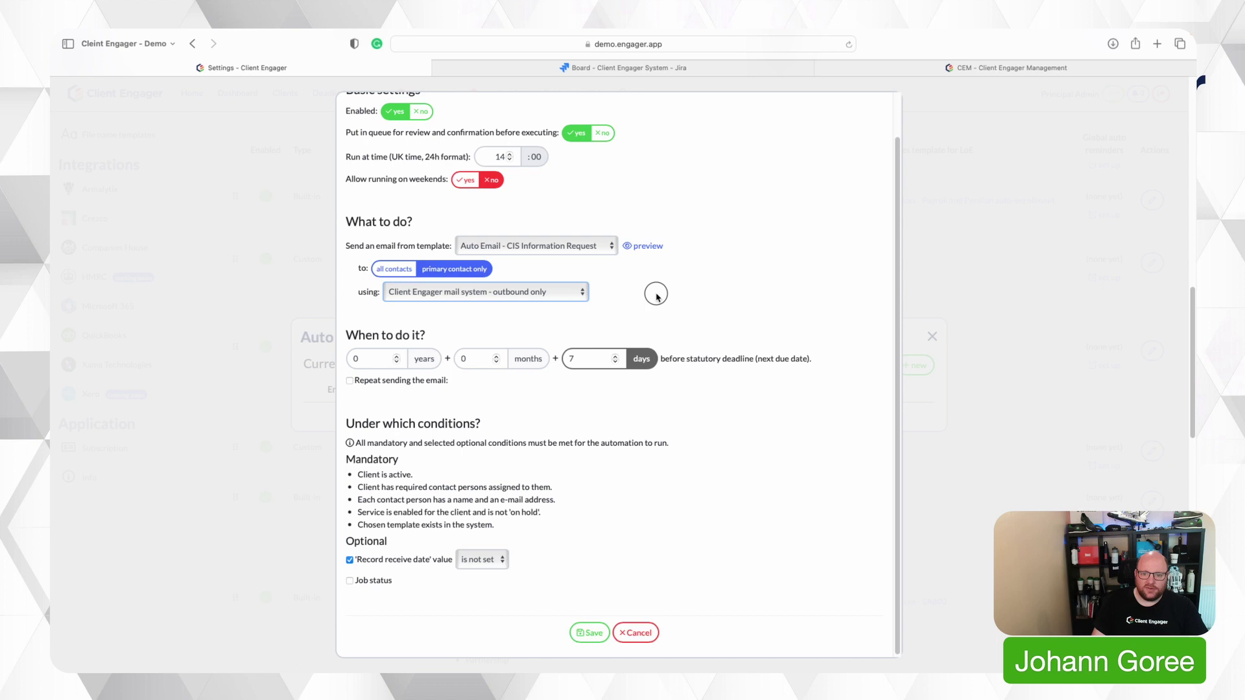
{"action": "scroll", "coordinate": [622, 324], "scroll_direction": "down", "scroll_amount": 2}
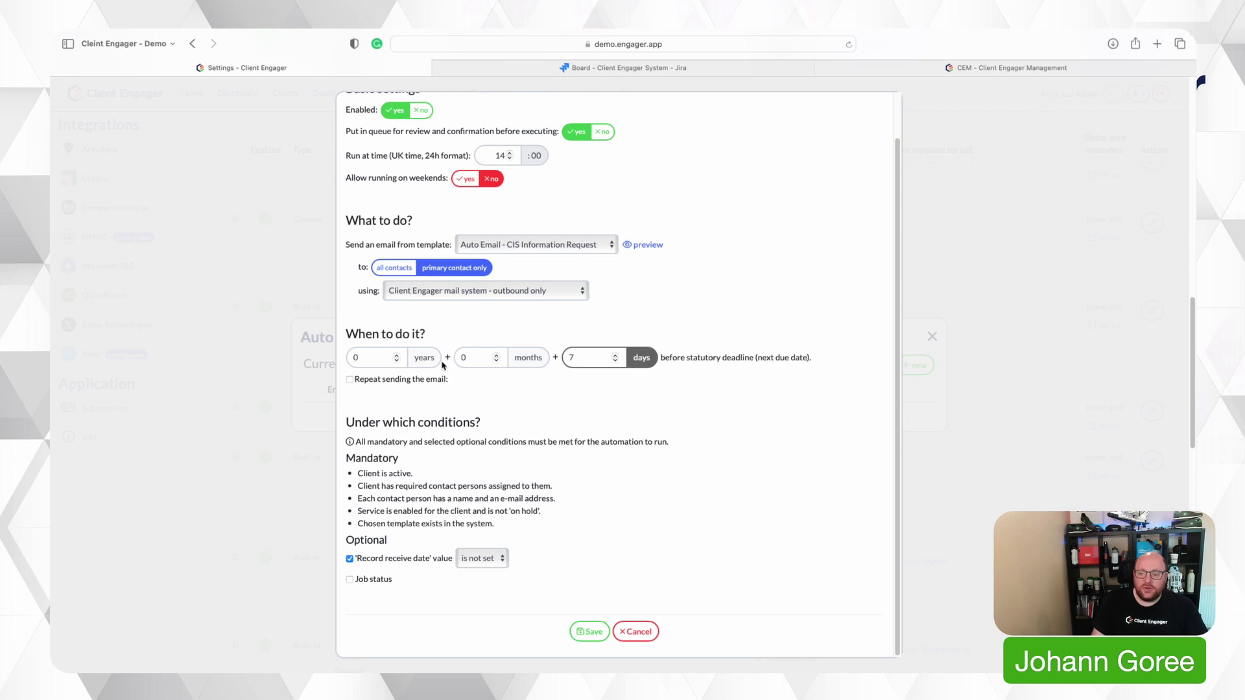
{"action": "left_click", "coordinate": [645, 244]}
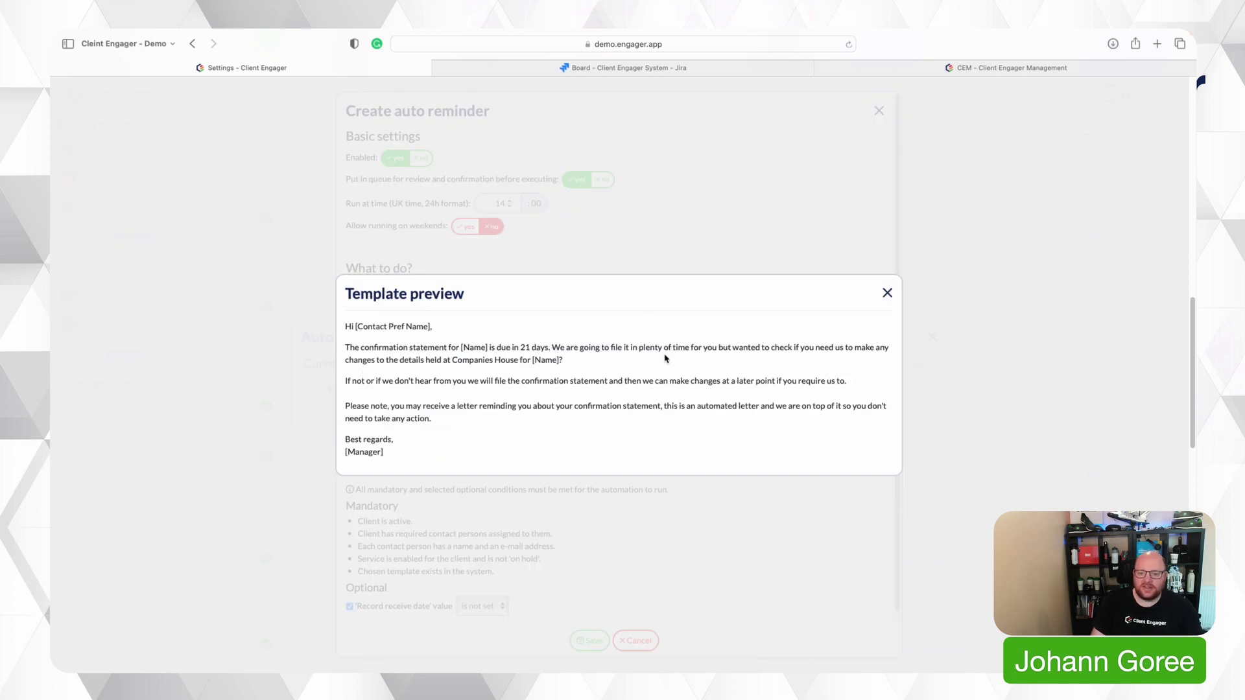
Step: Schedule the reminder 21 days before the statutory deadline and enable repeat sending
{"action": "left_click", "coordinate": [887, 293]}
{"action": "left_click", "coordinate": [589, 406]}
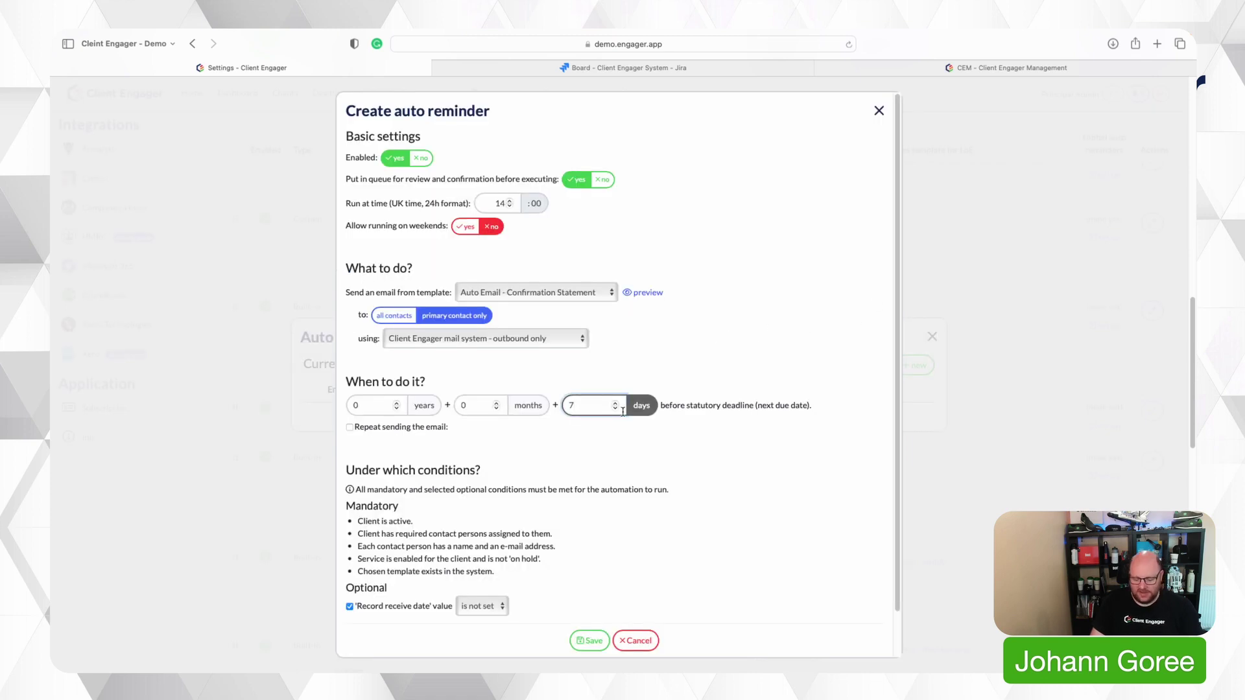
{"action": "key", "text": "BackSpace"}
{"action": "type", "text": "21"}
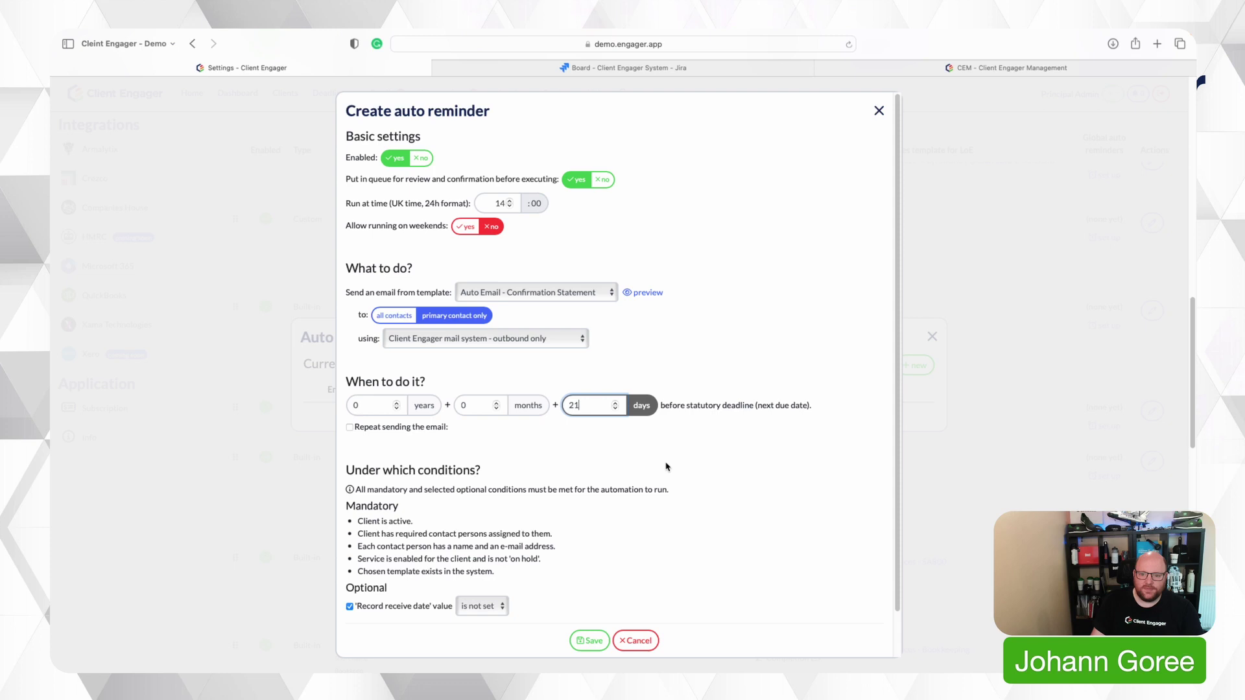
{"action": "left_click", "coordinate": [668, 467]}
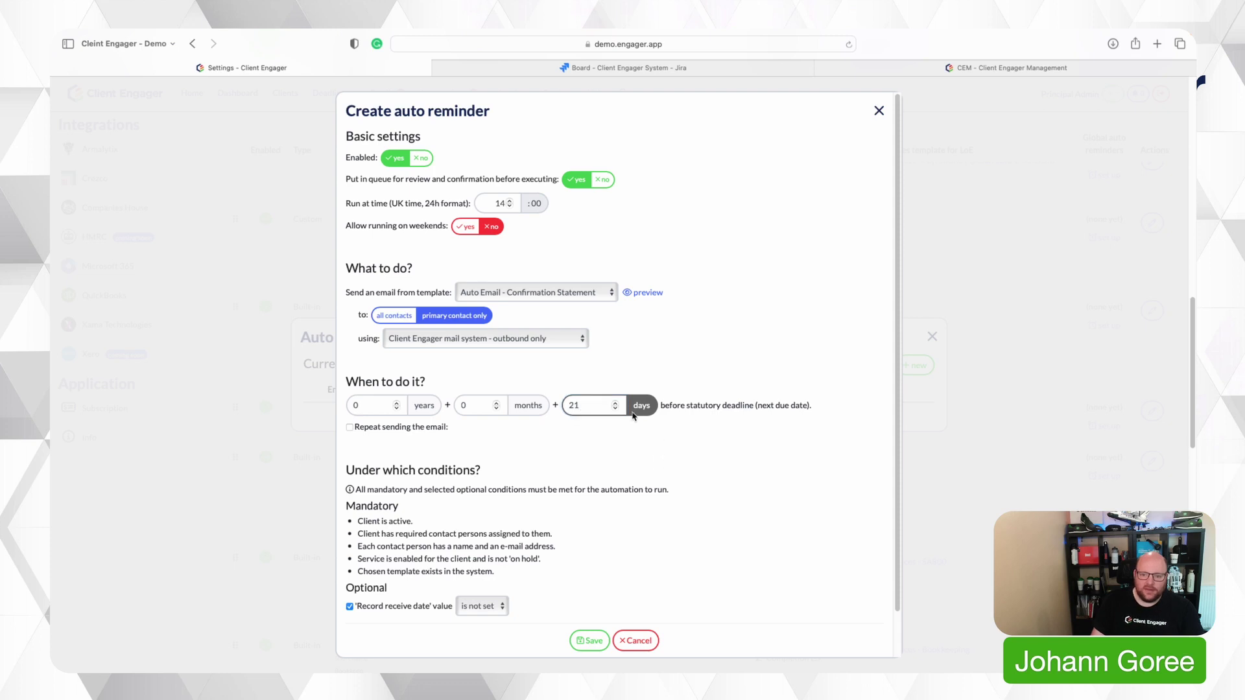
{"action": "left_click", "coordinate": [399, 433]}
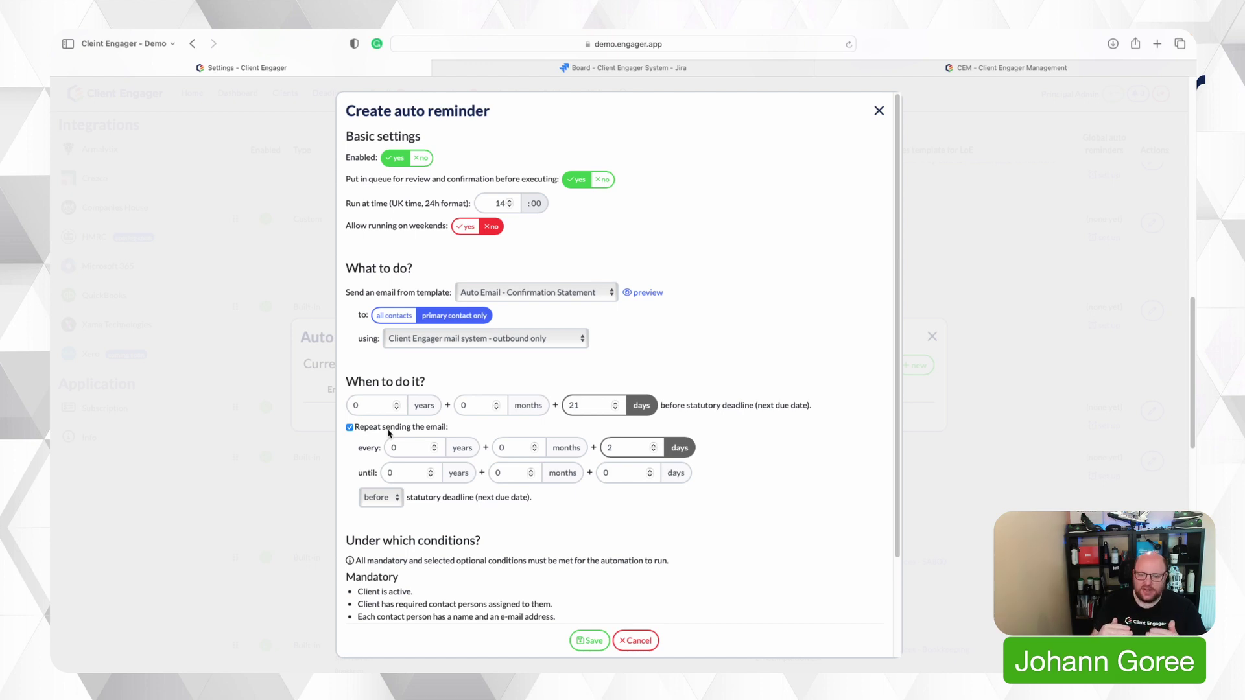
Step: Turn off repeat sending and adjust the record receive date condition to not set
{"action": "left_click", "coordinate": [387, 428]}
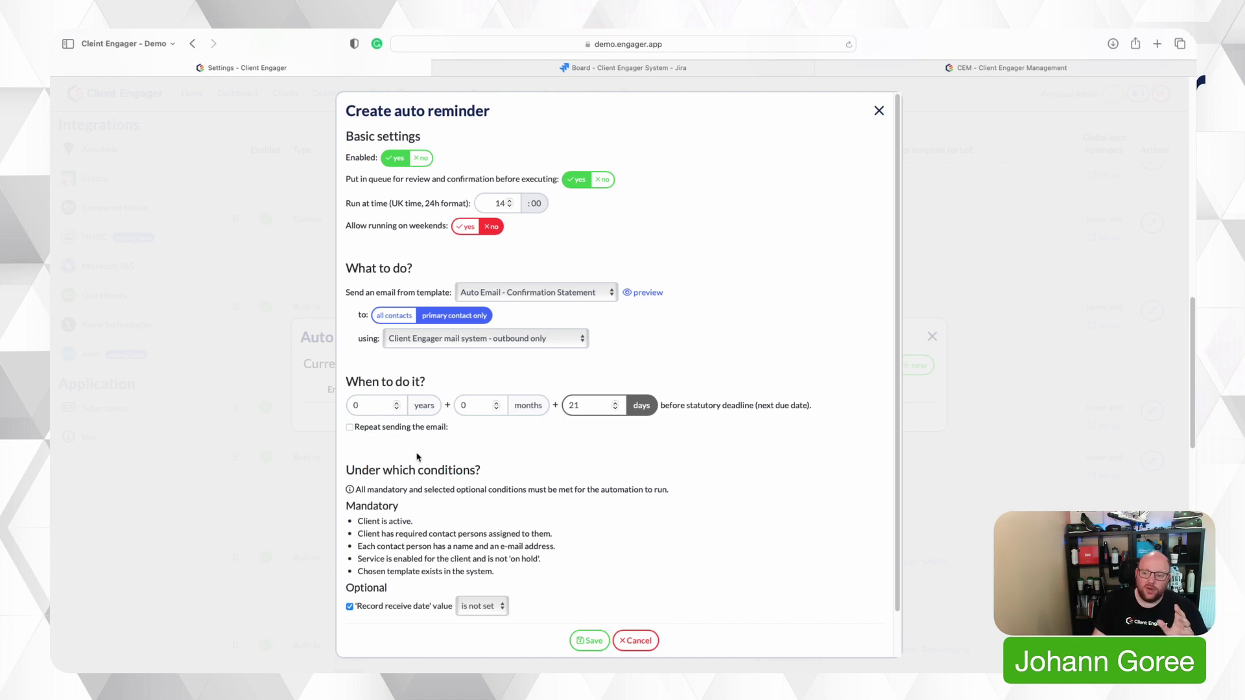
{"action": "scroll", "coordinate": [419, 467], "scroll_direction": "down", "scroll_amount": 2}
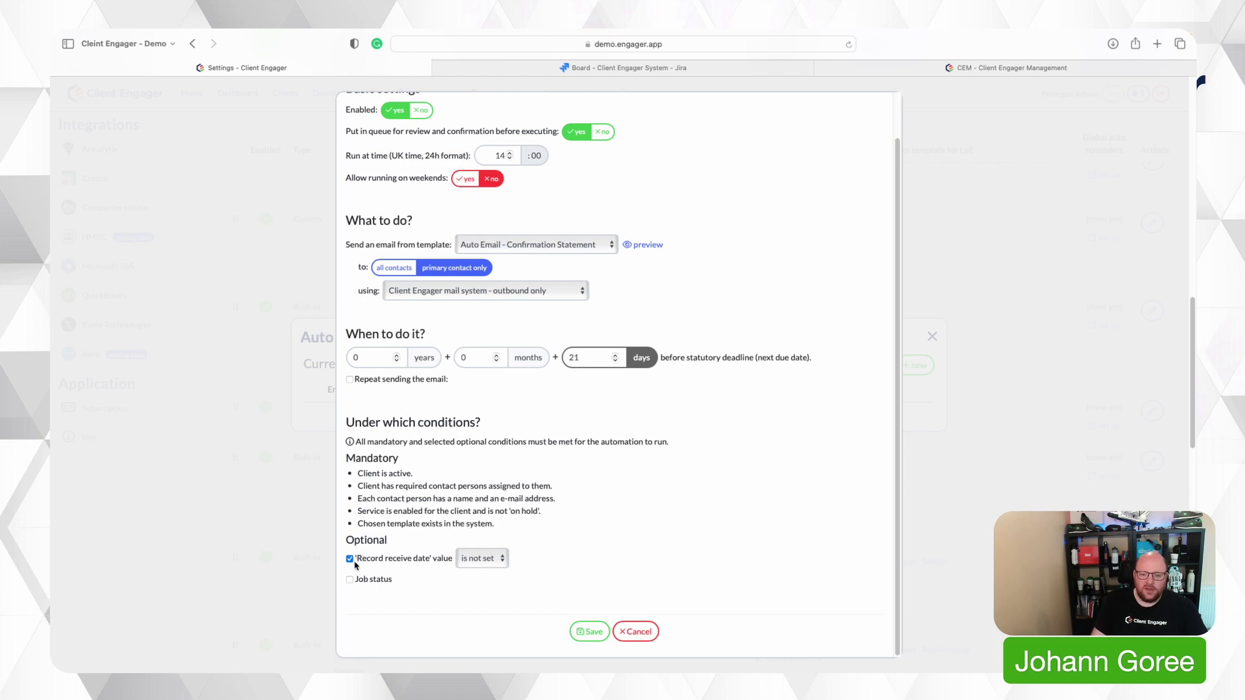
{"action": "left_click", "coordinate": [350, 560]}
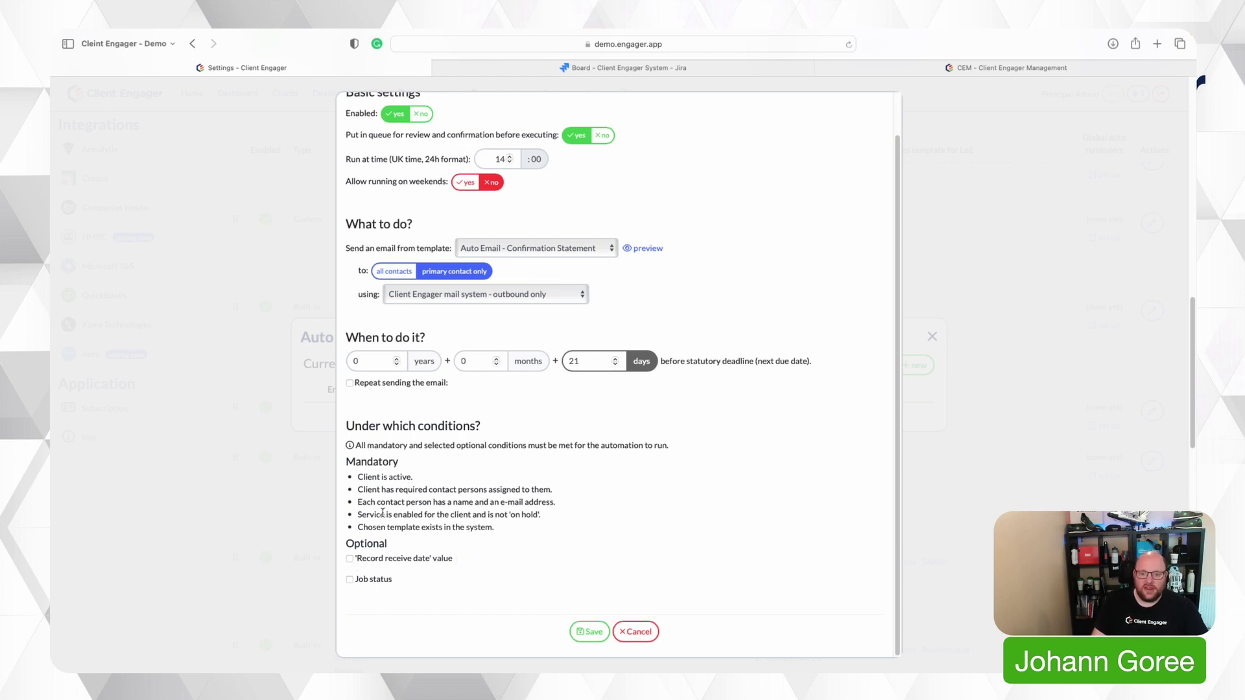
{"action": "left_click", "coordinate": [368, 560]}
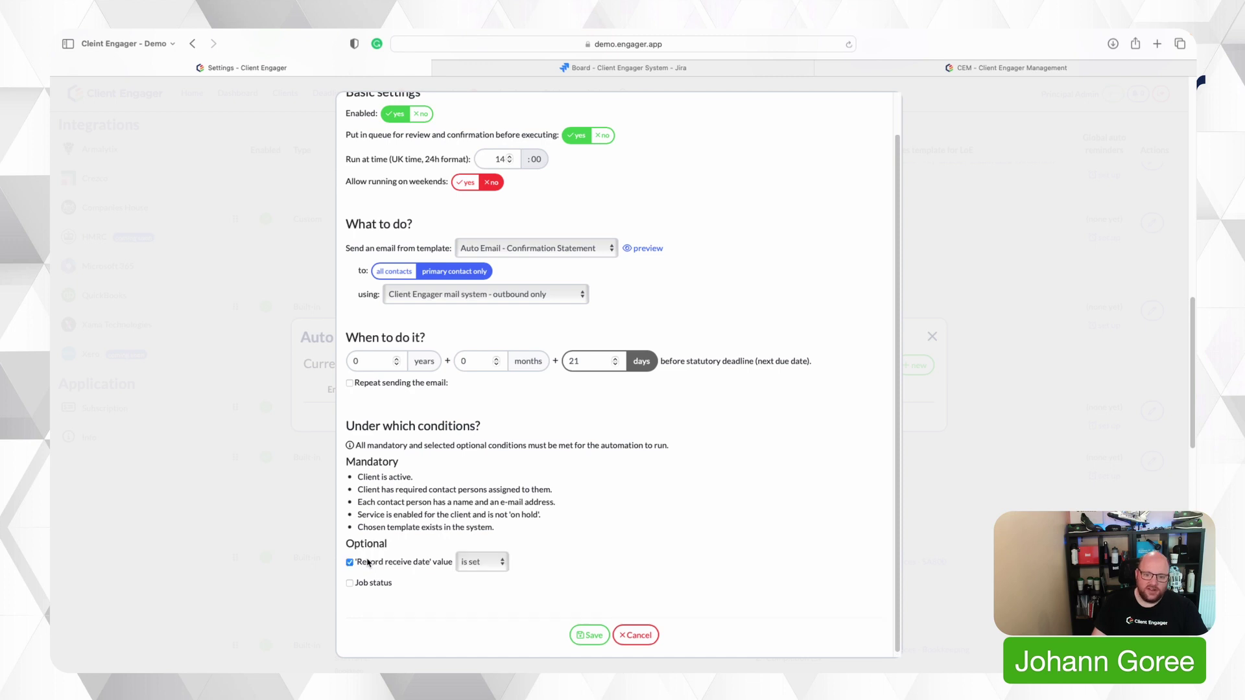
{"action": "left_click", "coordinate": [490, 567]}
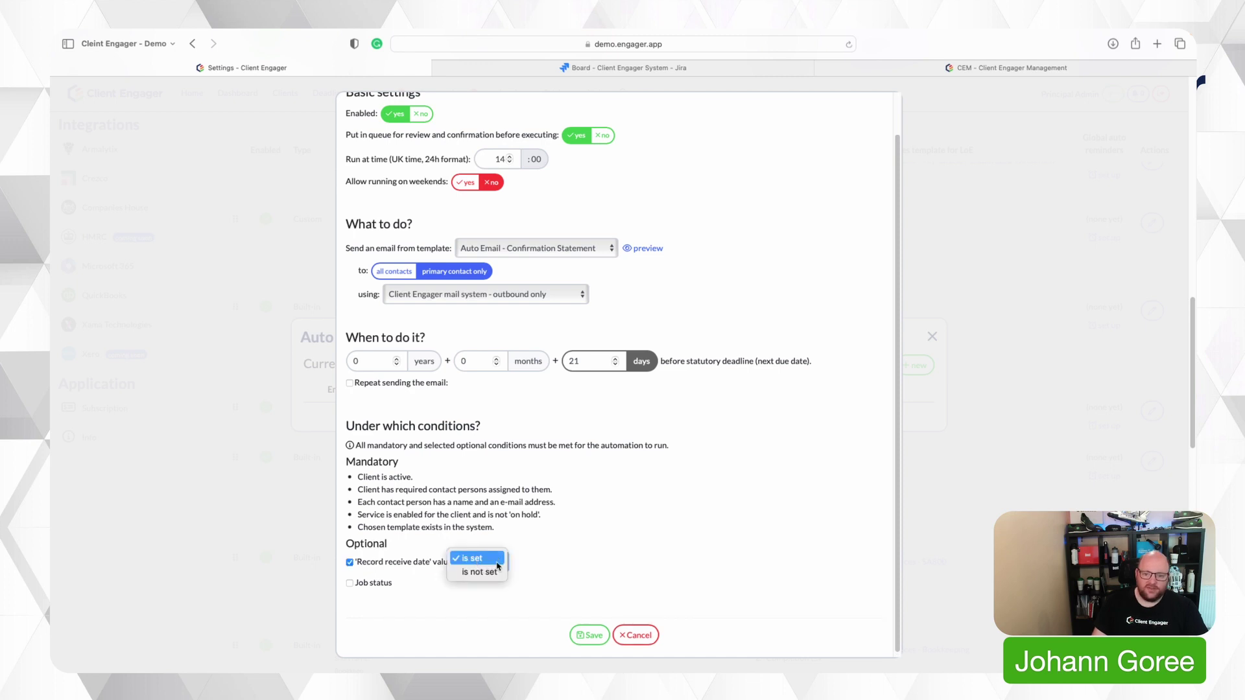
{"action": "left_click", "coordinate": [491, 572]}
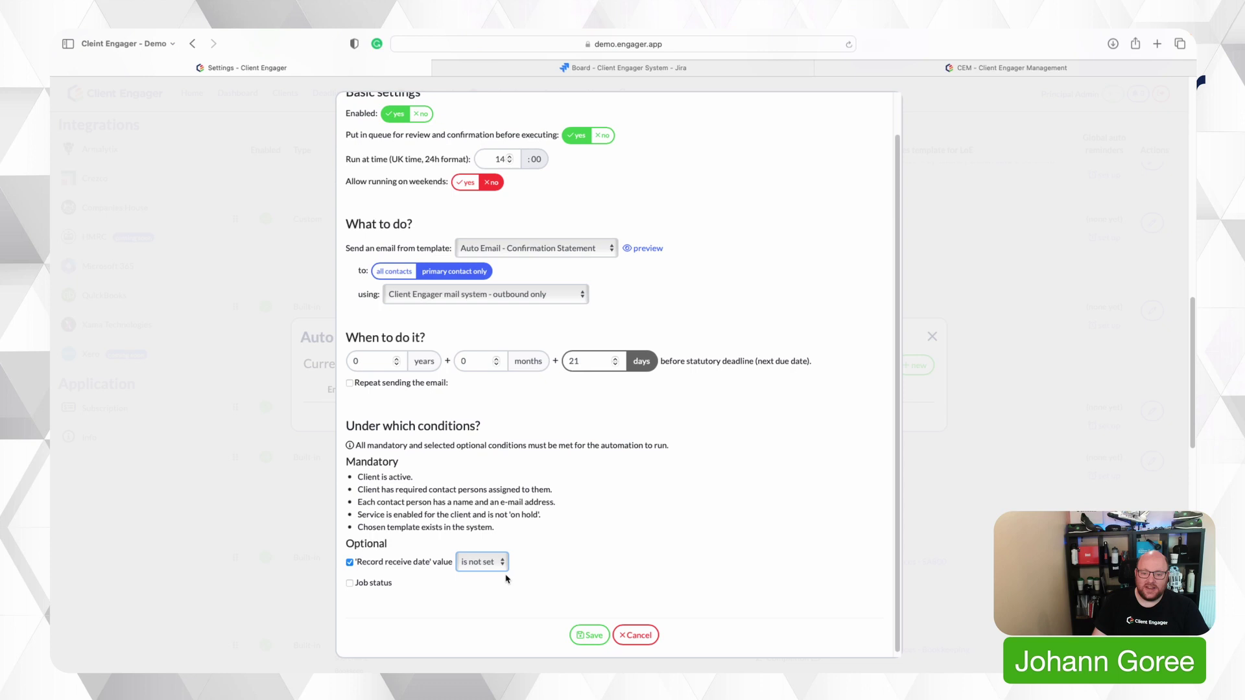
{"action": "scroll", "coordinate": [467, 578], "scroll_direction": "down", "scroll_amount": 1}
Step: Replace the receive date condition with Job status Request records or Awaiting records, and save
{"action": "left_click", "coordinate": [389, 581]}
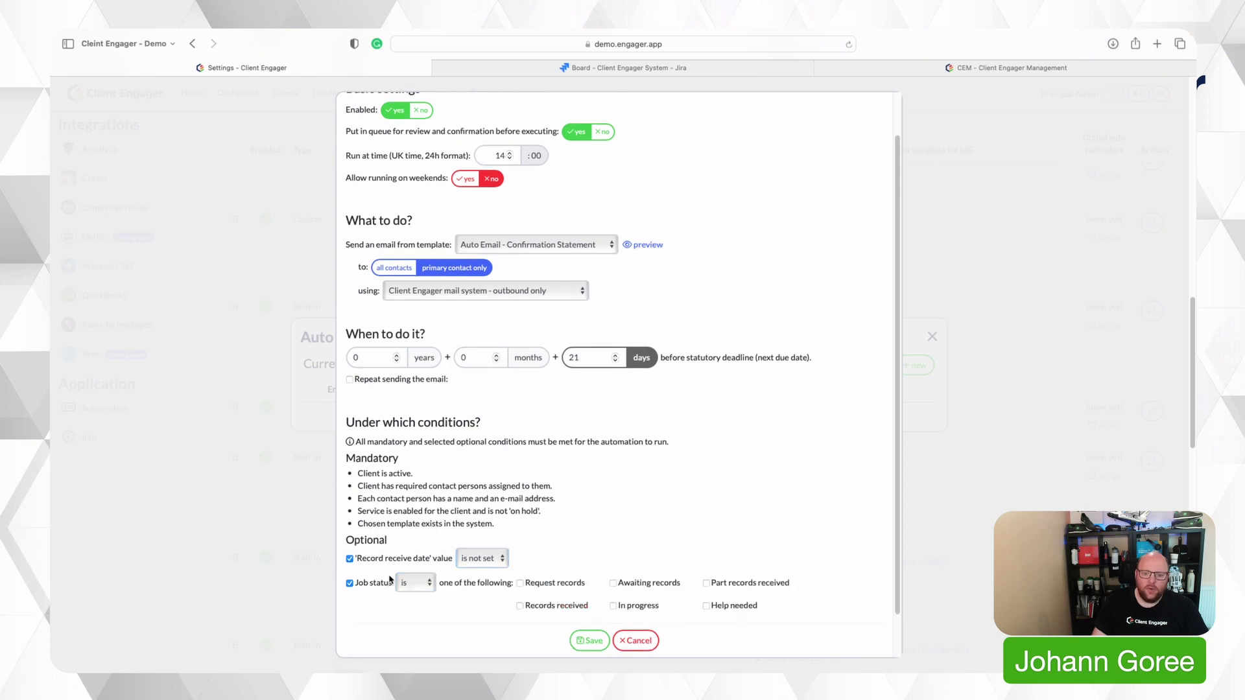
{"action": "left_click", "coordinate": [405, 562]}
{"action": "scroll", "coordinate": [415, 574], "scroll_direction": "down", "scroll_amount": 2}
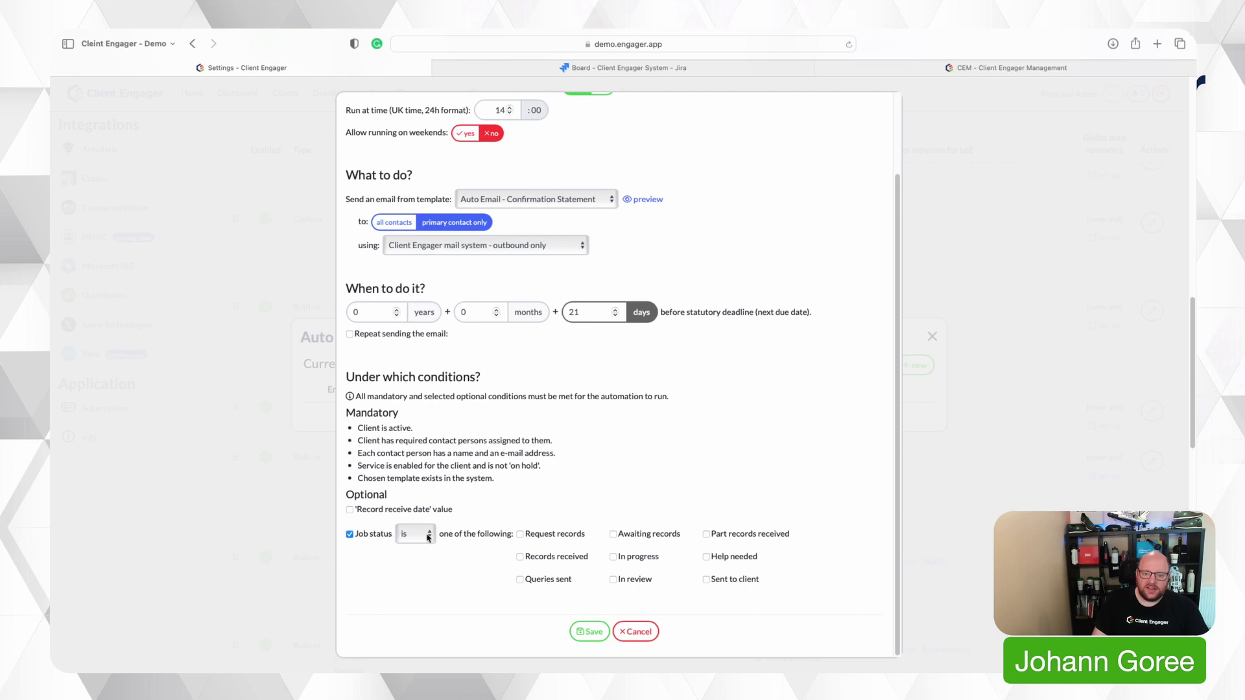
{"action": "left_click", "coordinate": [520, 535]}
{"action": "left_click", "coordinate": [613, 535]}
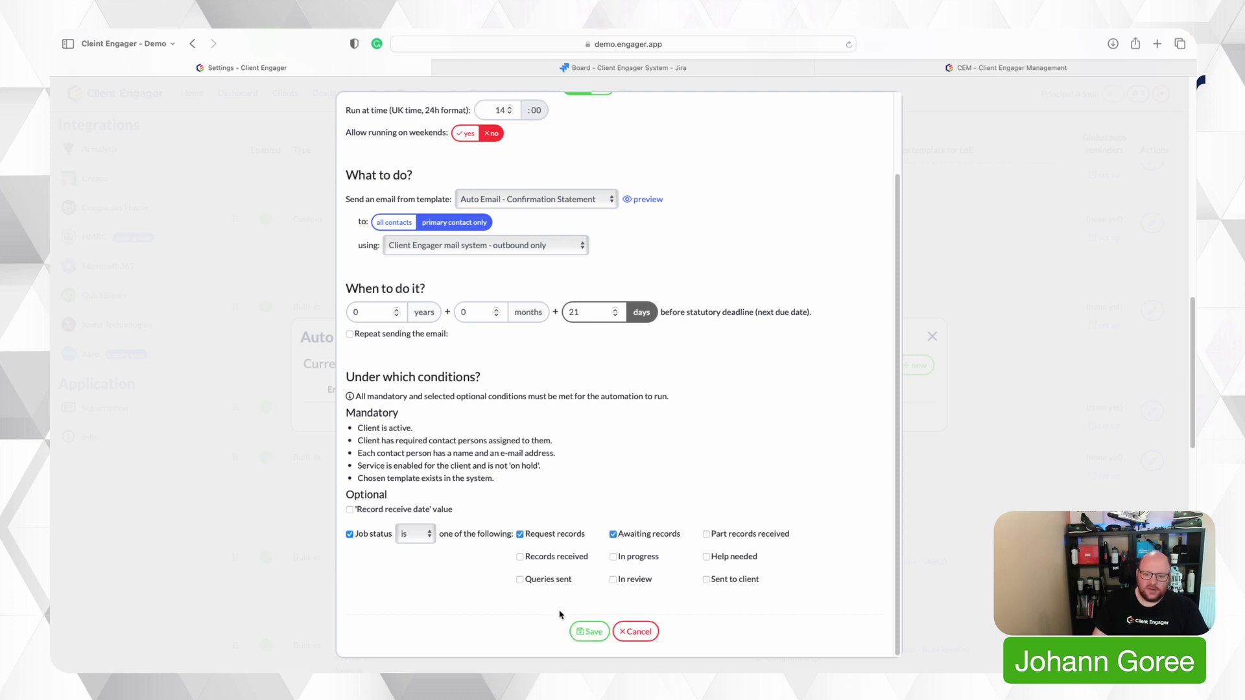
{"action": "left_click", "coordinate": [582, 633]}
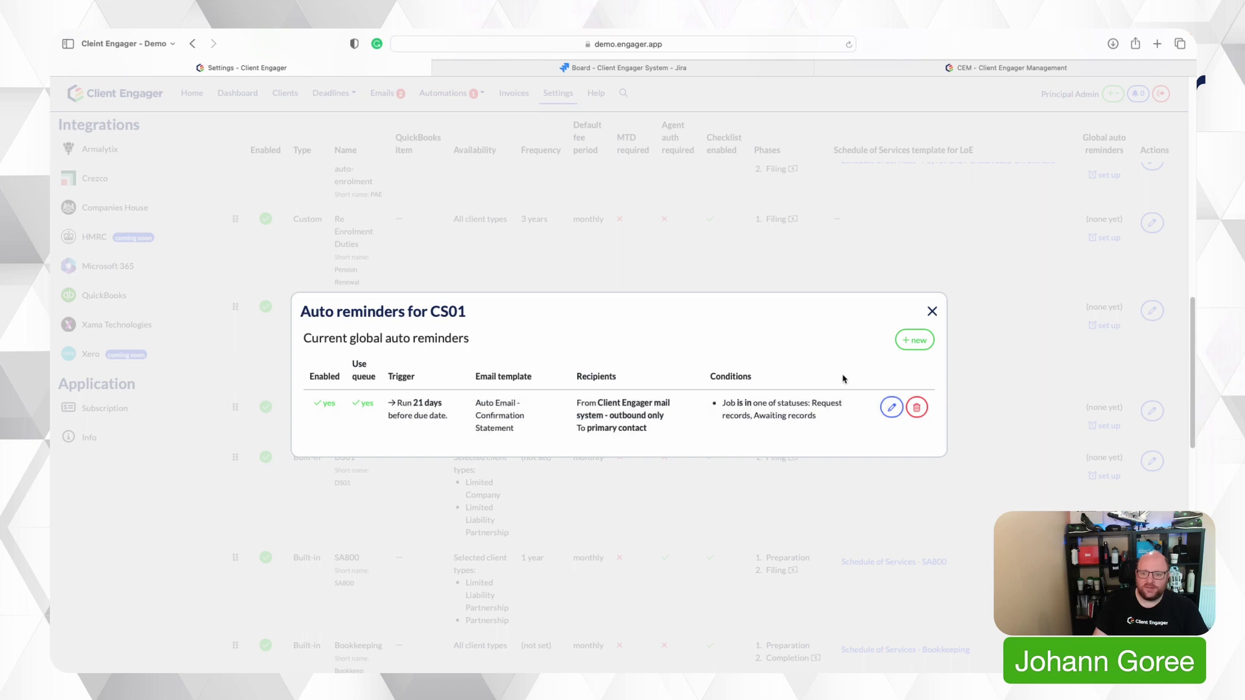
Step: Close the CS01 reminders list and open Client Engager Online Limited's Service auto reminders page
{"action": "left_click", "coordinate": [932, 312]}
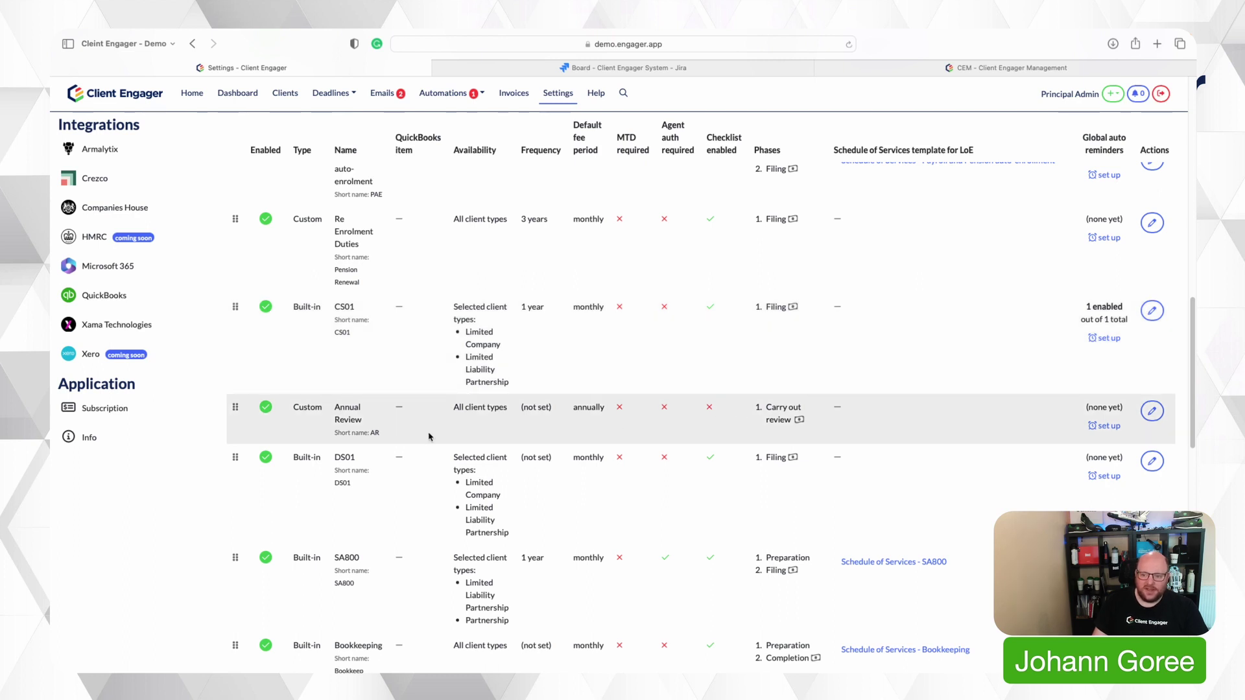
{"action": "key", "text": "super+bracketleft"}
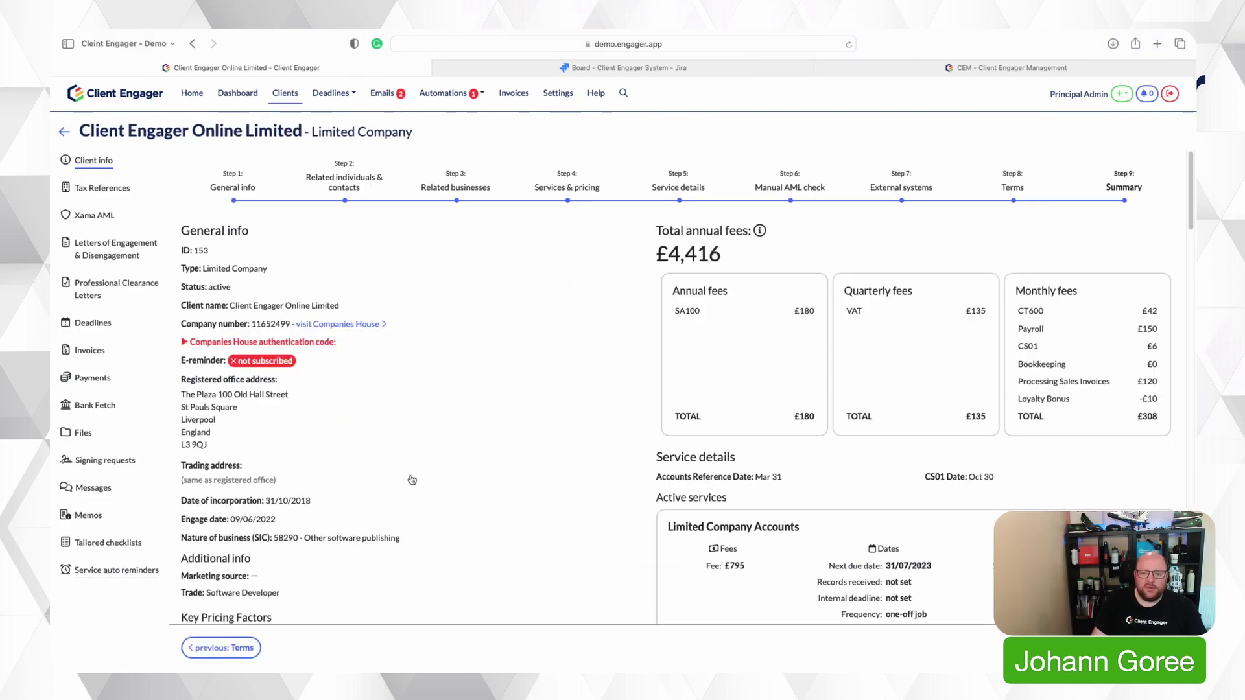
{"action": "left_click", "coordinate": [147, 579]}
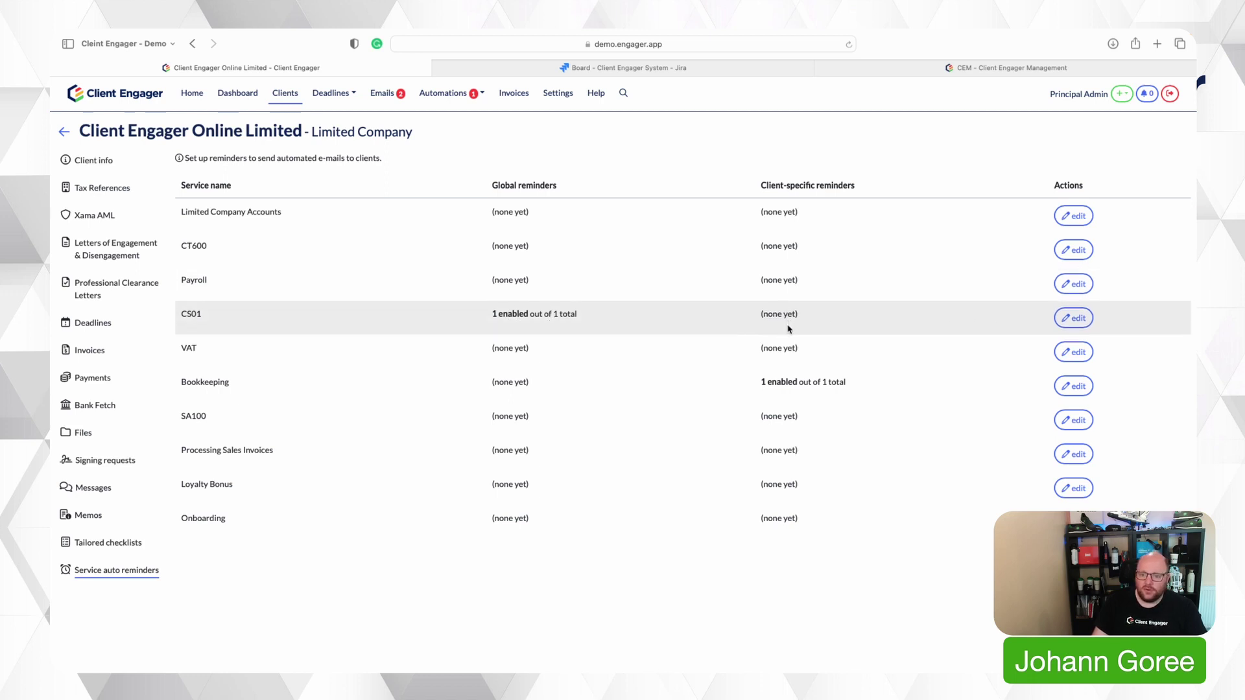
Step: Disable the global CS01 reminder for this client and start a client-specific auto reminder
{"action": "left_click", "coordinate": [1075, 320]}
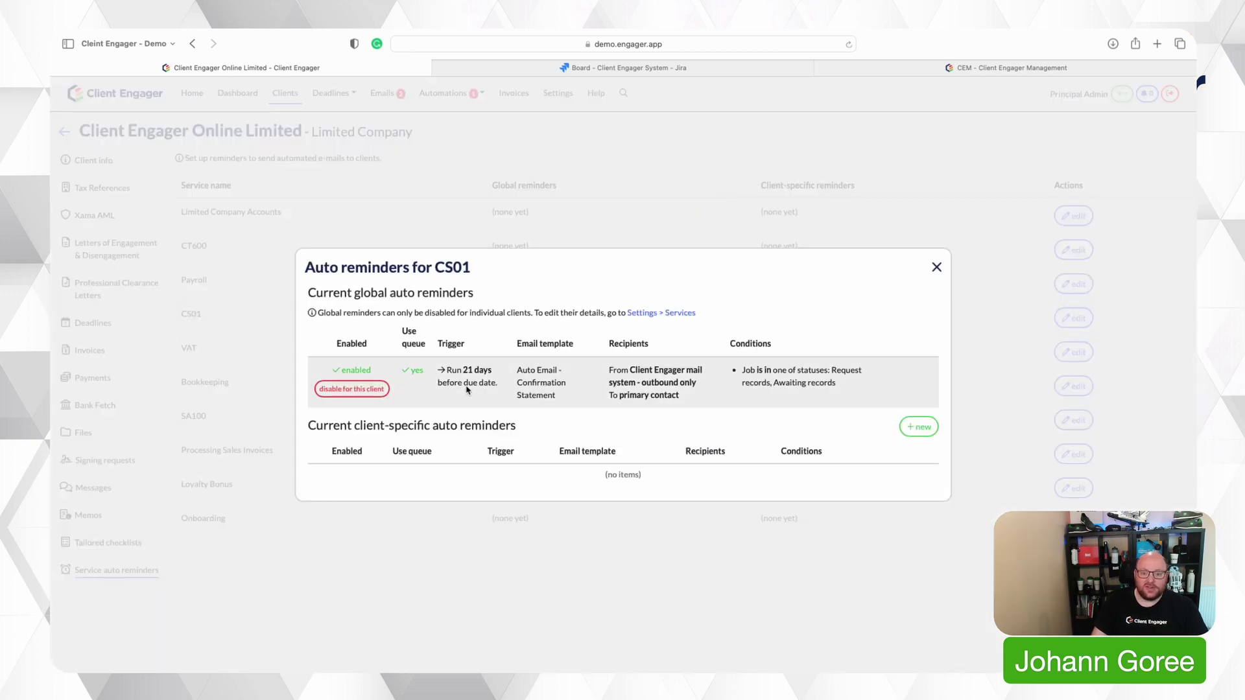
{"action": "left_click", "coordinate": [367, 390]}
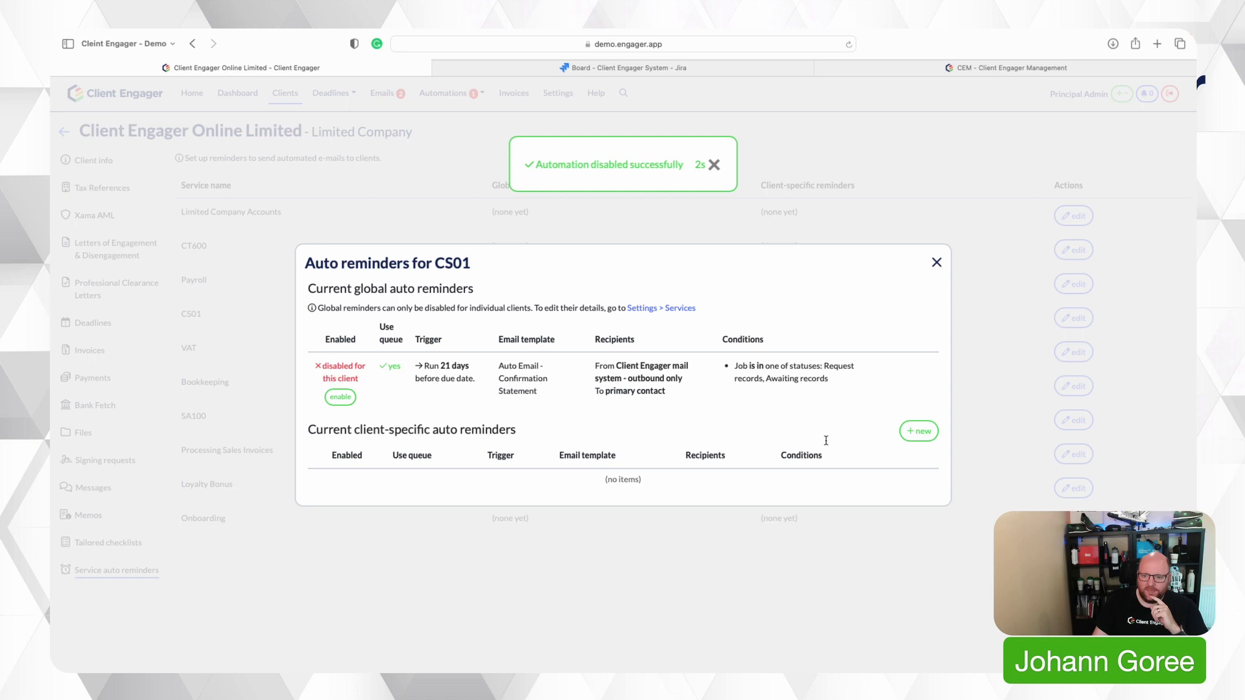
{"action": "left_click", "coordinate": [918, 432]}
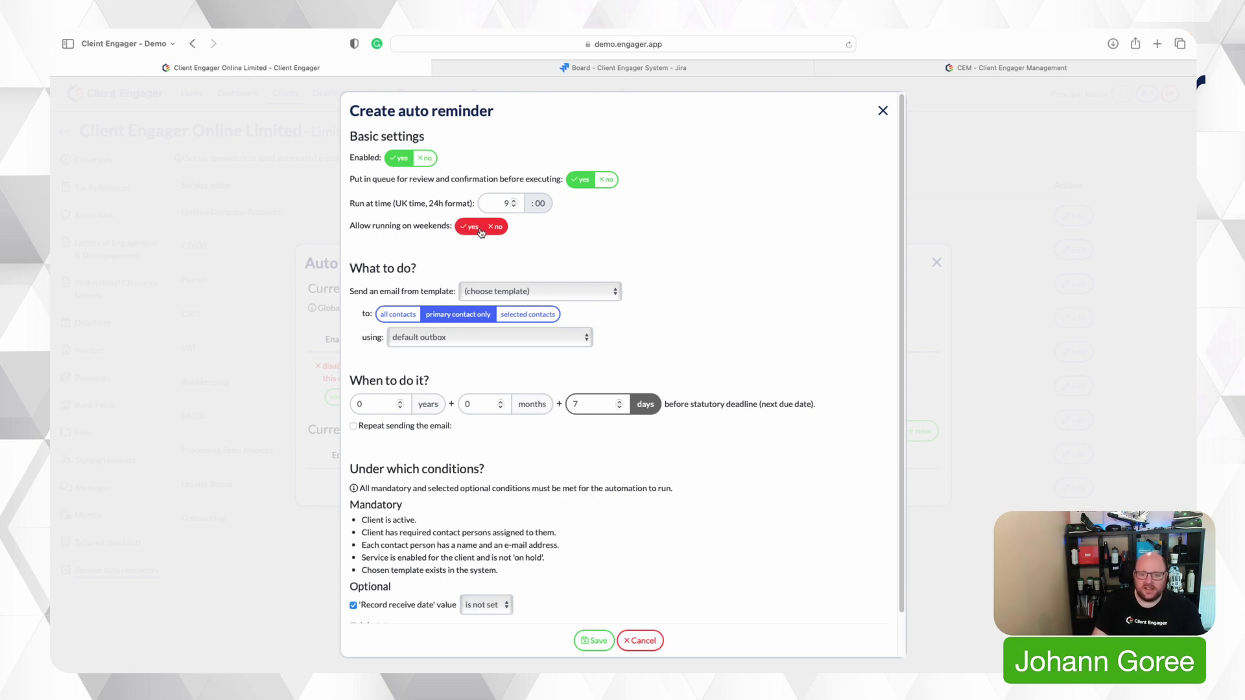
Step: Choose the Auto Email - Confirmation Statement template and set the recipients to specific contacts
{"action": "left_click", "coordinate": [481, 290]}
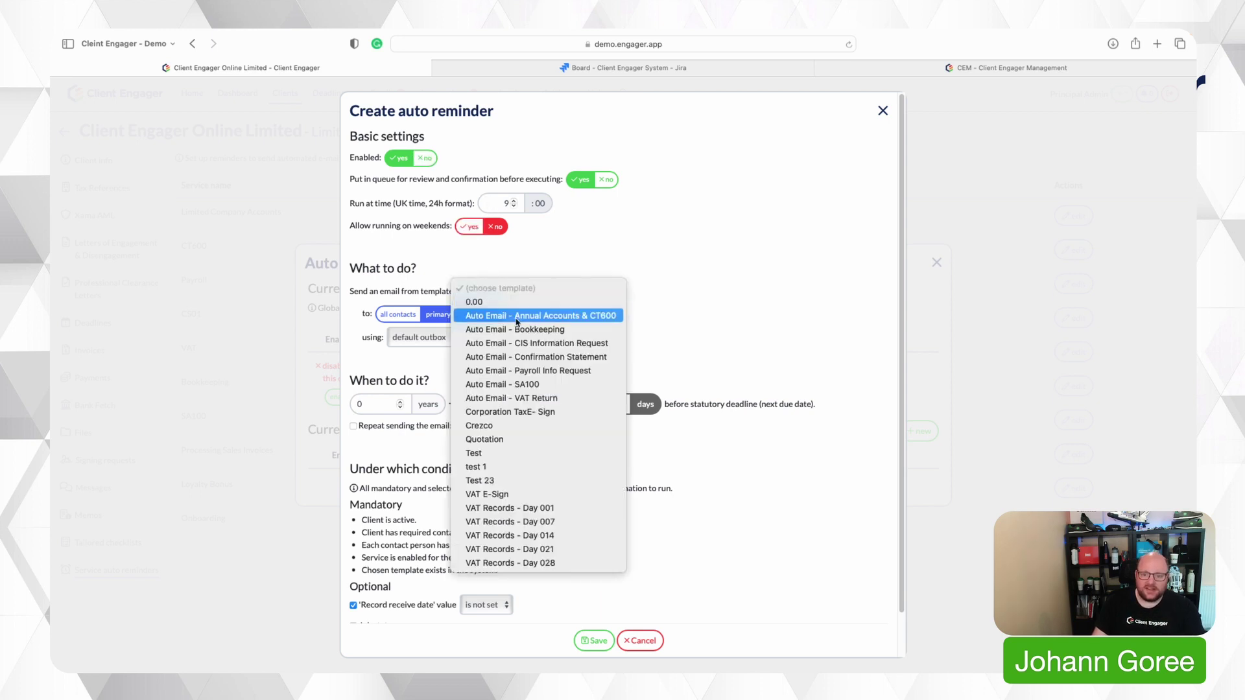
{"action": "left_click", "coordinate": [572, 356]}
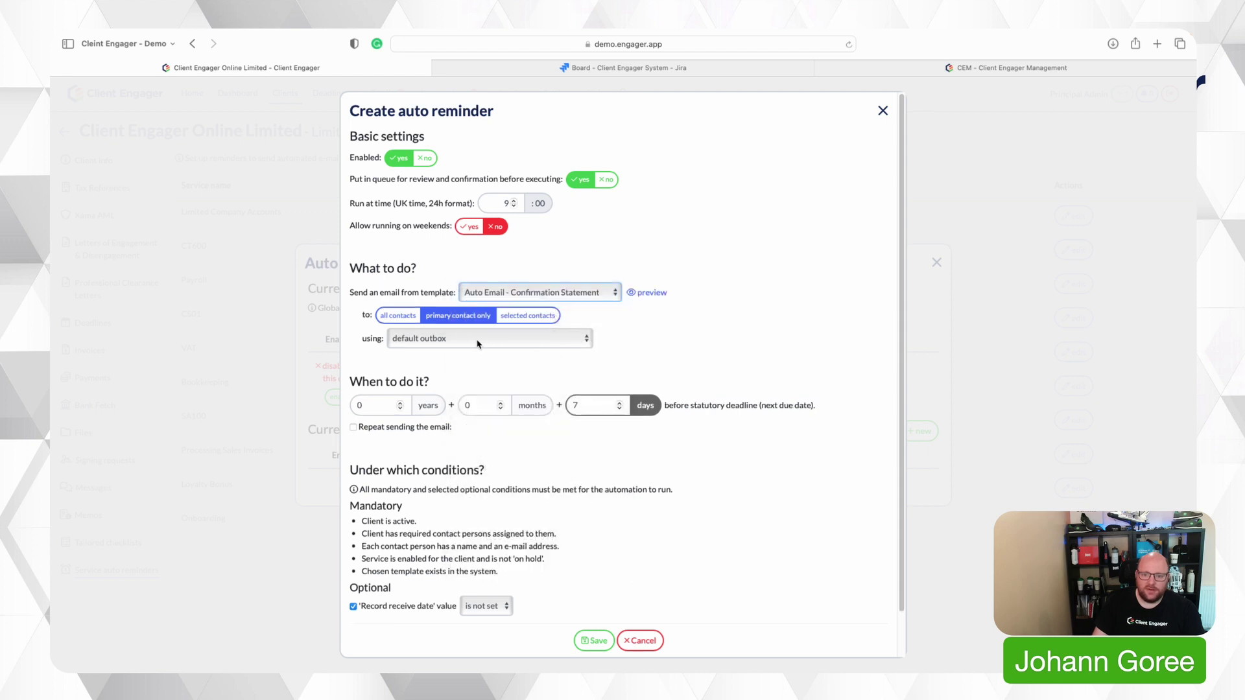
{"action": "left_click", "coordinate": [412, 320]}
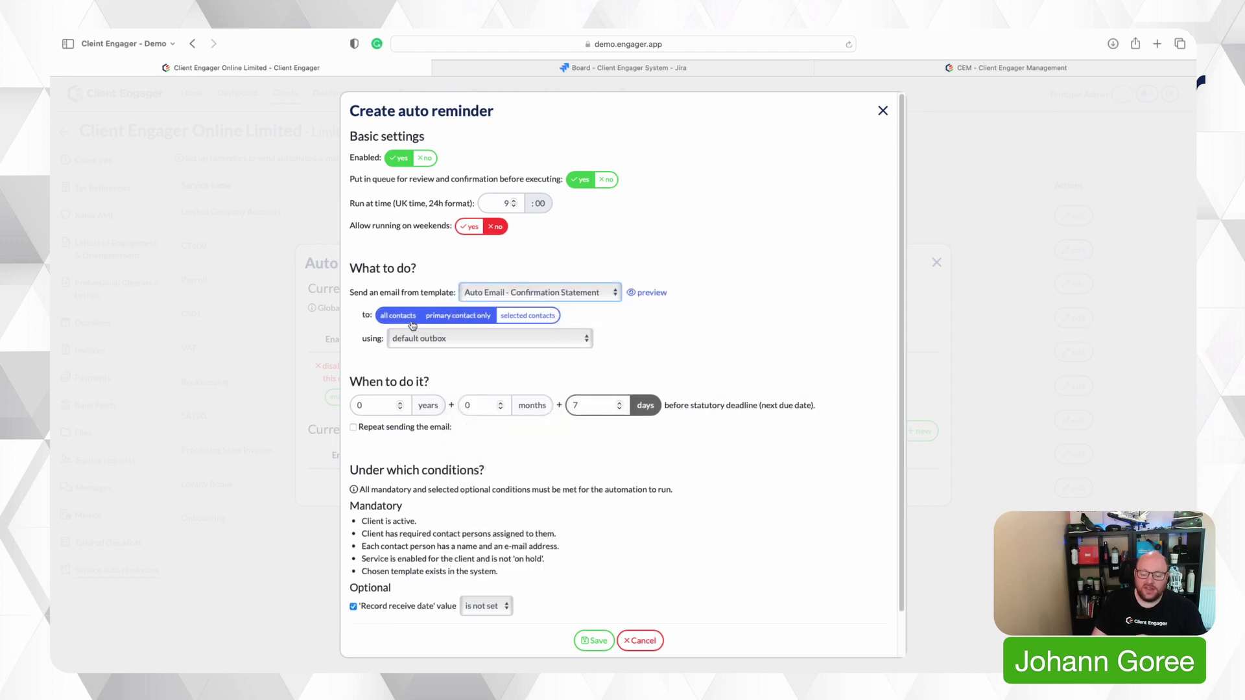
{"action": "left_click", "coordinate": [453, 316]}
{"action": "left_click", "coordinate": [530, 317]}
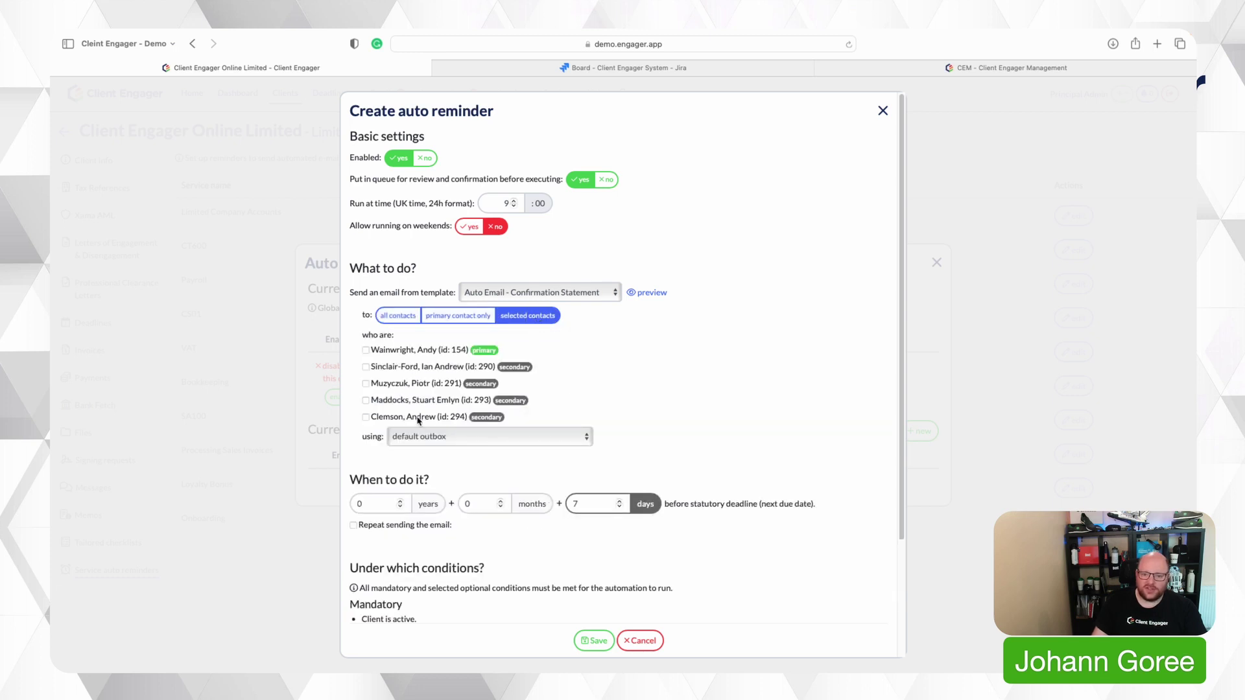
{"action": "scroll", "coordinate": [426, 428], "scroll_direction": "down", "scroll_amount": 1}
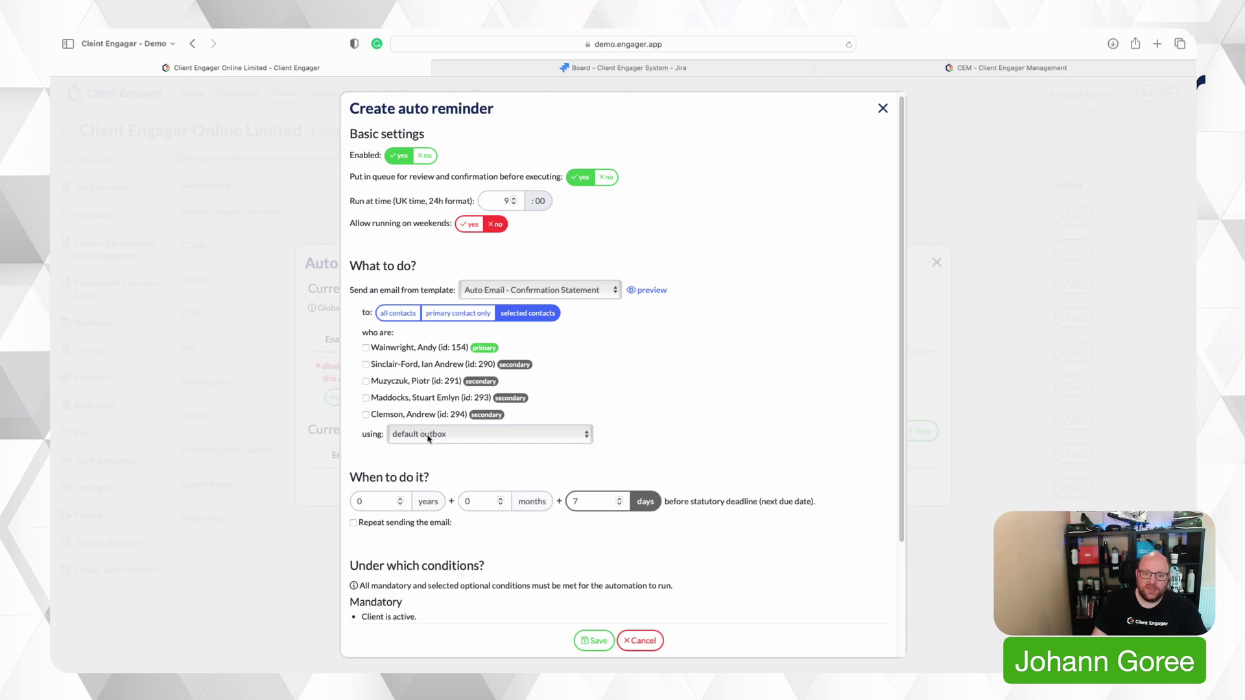
{"action": "scroll", "coordinate": [454, 457], "scroll_direction": "down", "scroll_amount": 5}
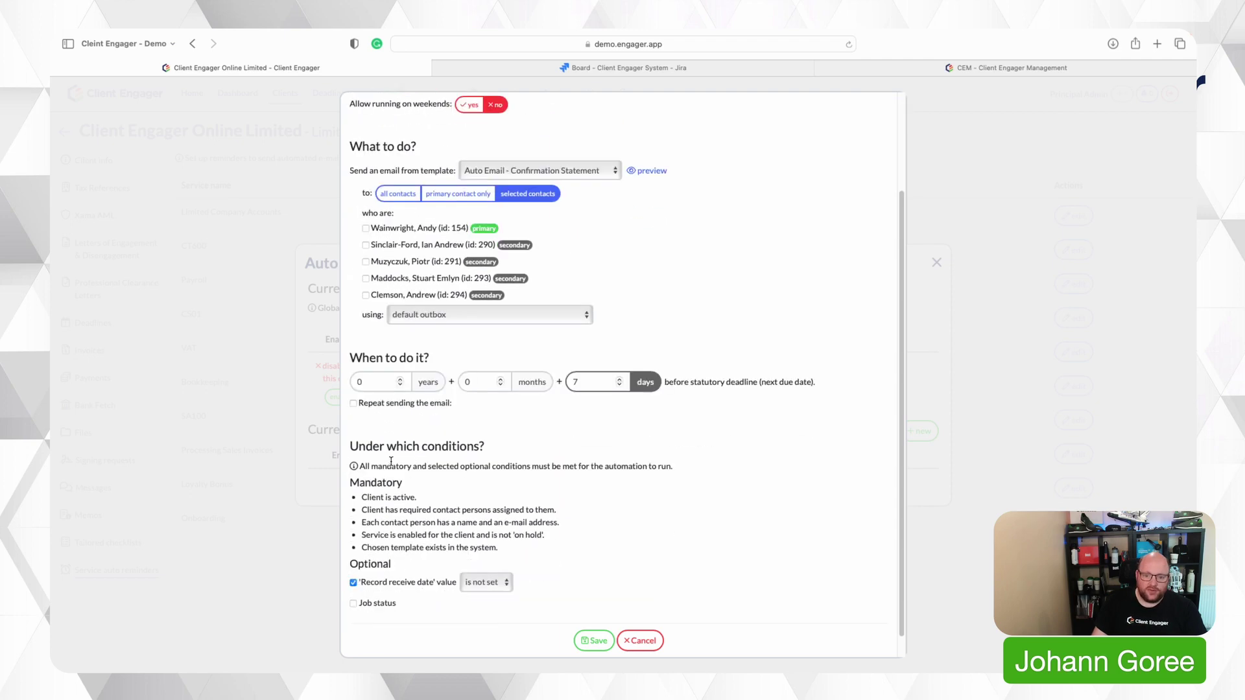
{"action": "scroll", "coordinate": [422, 441], "scroll_direction": "up", "scroll_amount": 5}
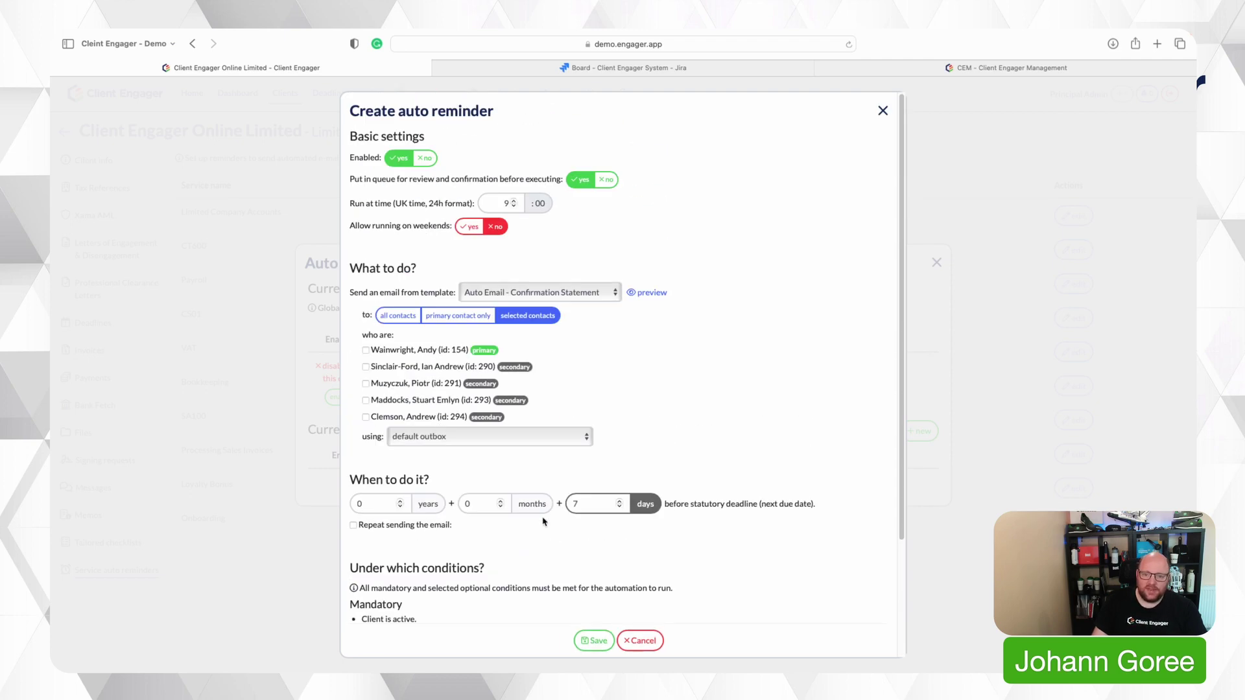
{"action": "scroll", "coordinate": [550, 509], "scroll_direction": "down", "scroll_amount": 2}
{"action": "scroll", "coordinate": [549, 562], "scroll_direction": "up", "scroll_amount": 2}
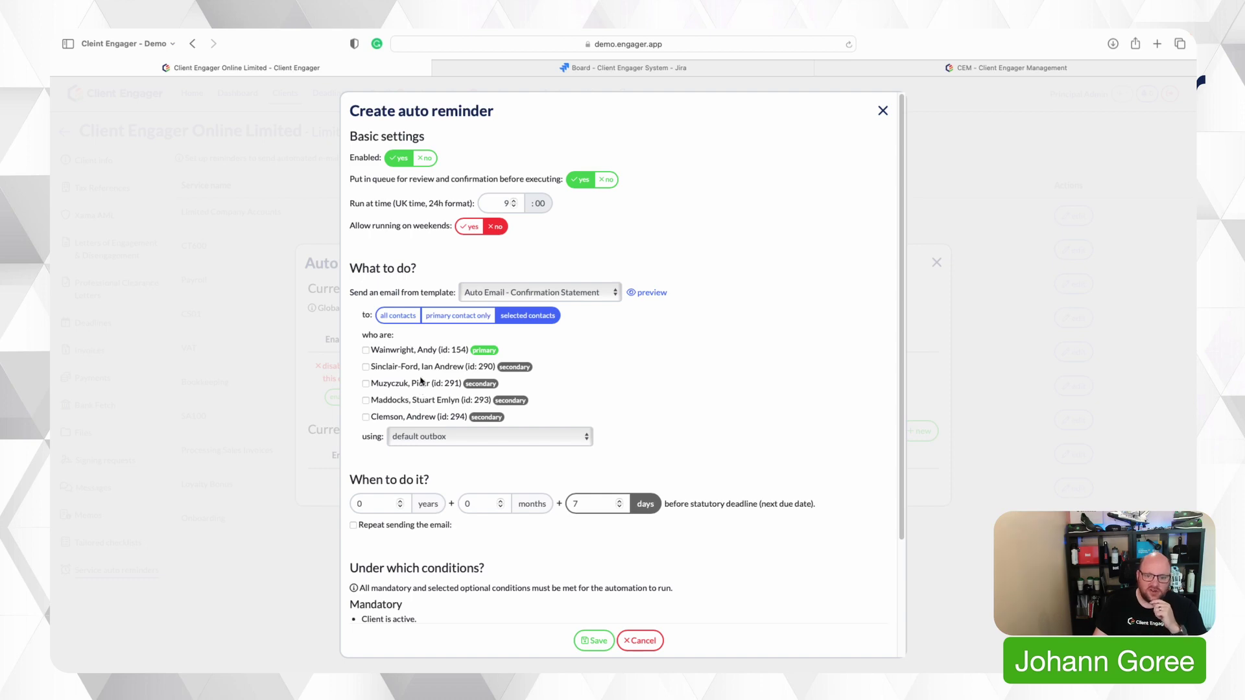
{"action": "scroll", "coordinate": [425, 368], "scroll_direction": "down", "scroll_amount": 5}
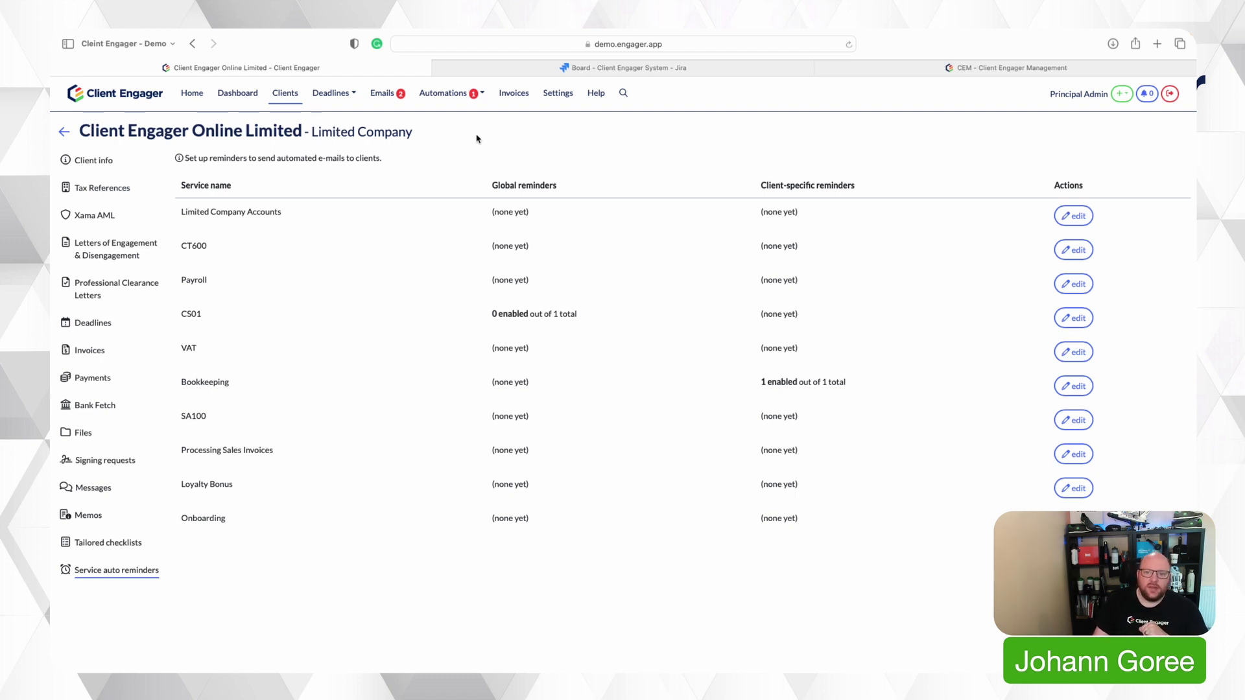
Step: Preview the queued Bookkeeping reminder email's body, then execute that job from the Queued automations list
{"action": "left_click", "coordinate": [430, 96]}
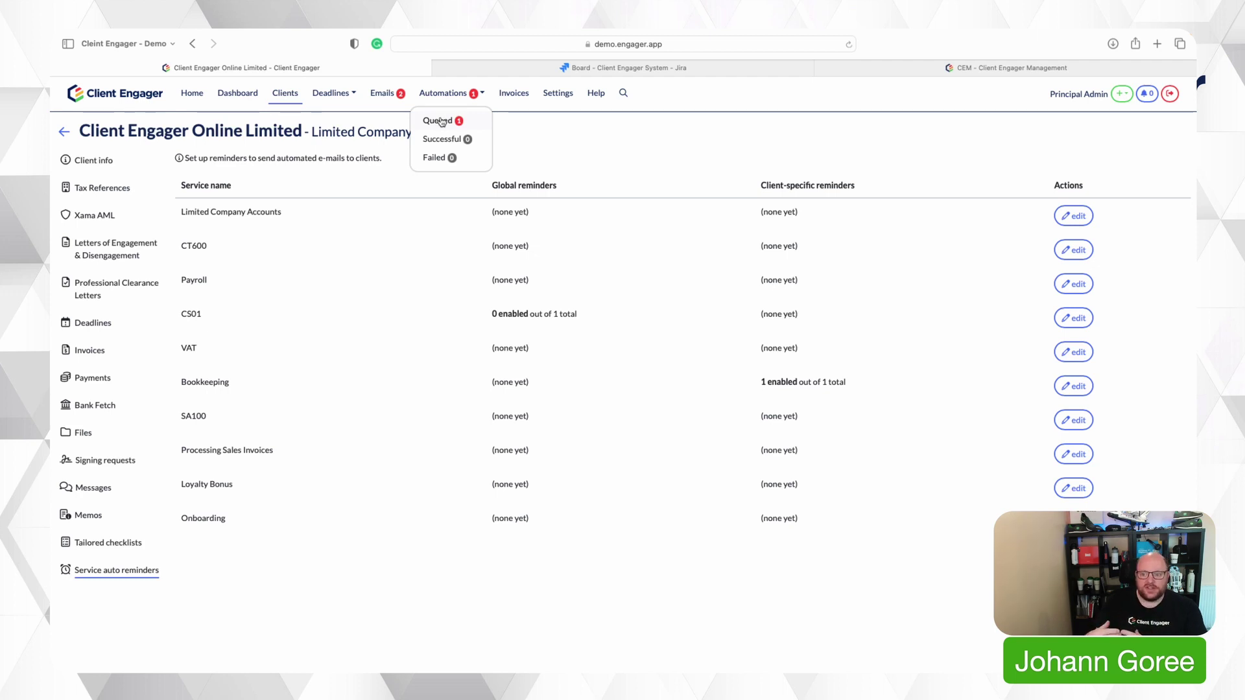
{"action": "left_click", "coordinate": [439, 120]}
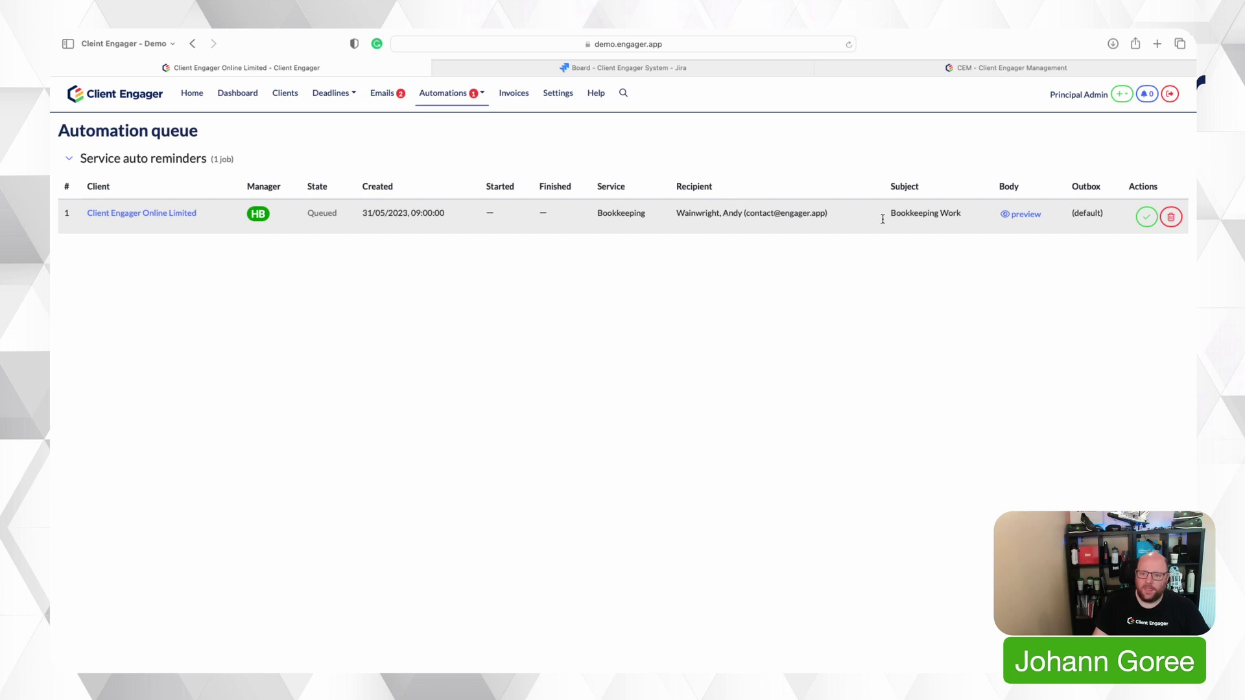
{"action": "left_click", "coordinate": [1013, 216]}
{"action": "left_click", "coordinate": [892, 324]}
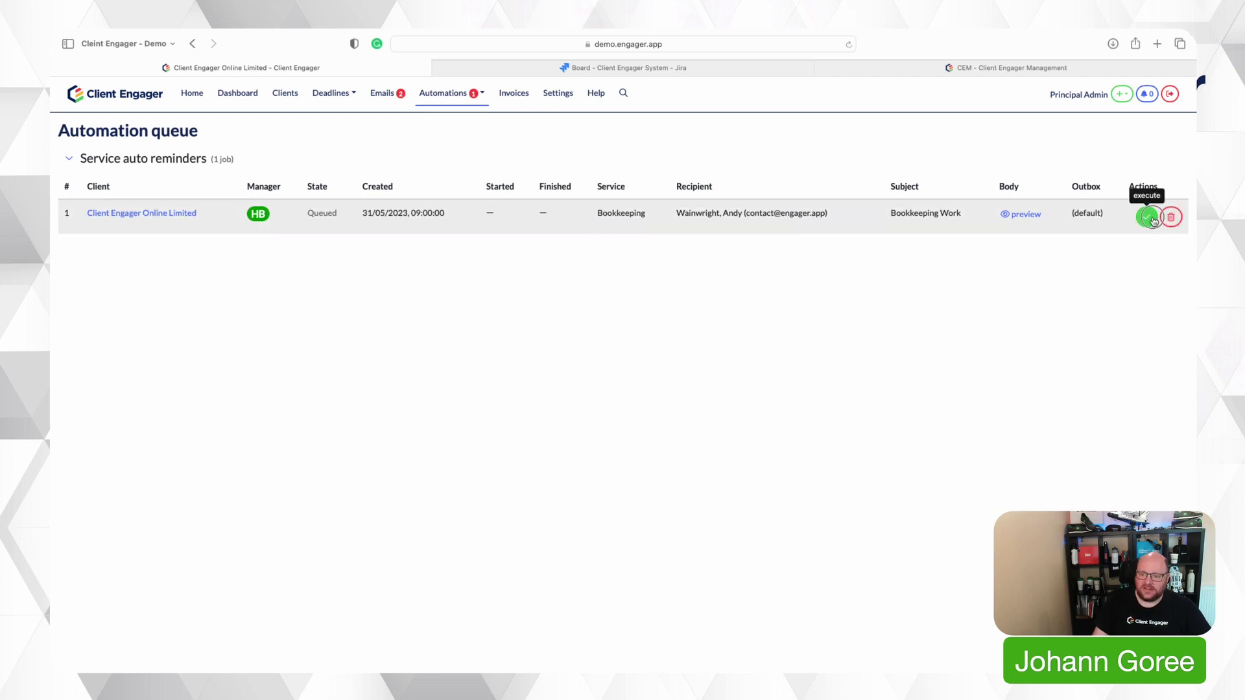
{"action": "left_click", "coordinate": [1150, 218]}
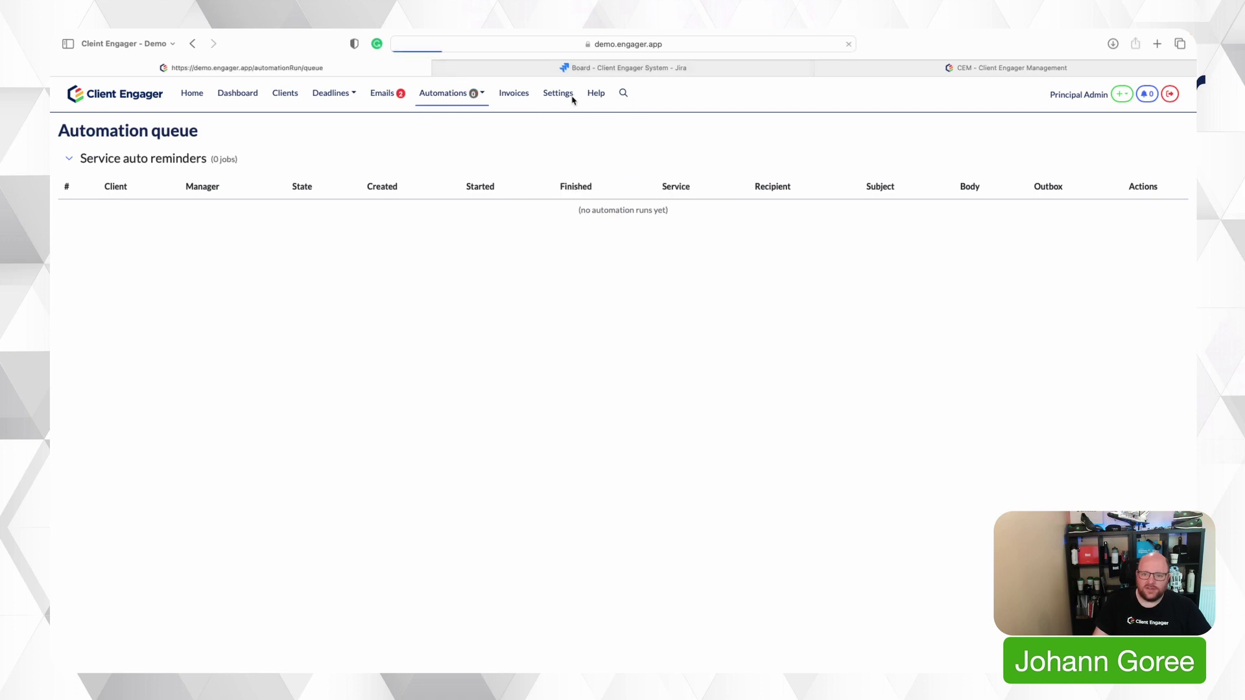
{"action": "left_click", "coordinate": [448, 93]}
{"action": "left_click", "coordinate": [438, 141]}
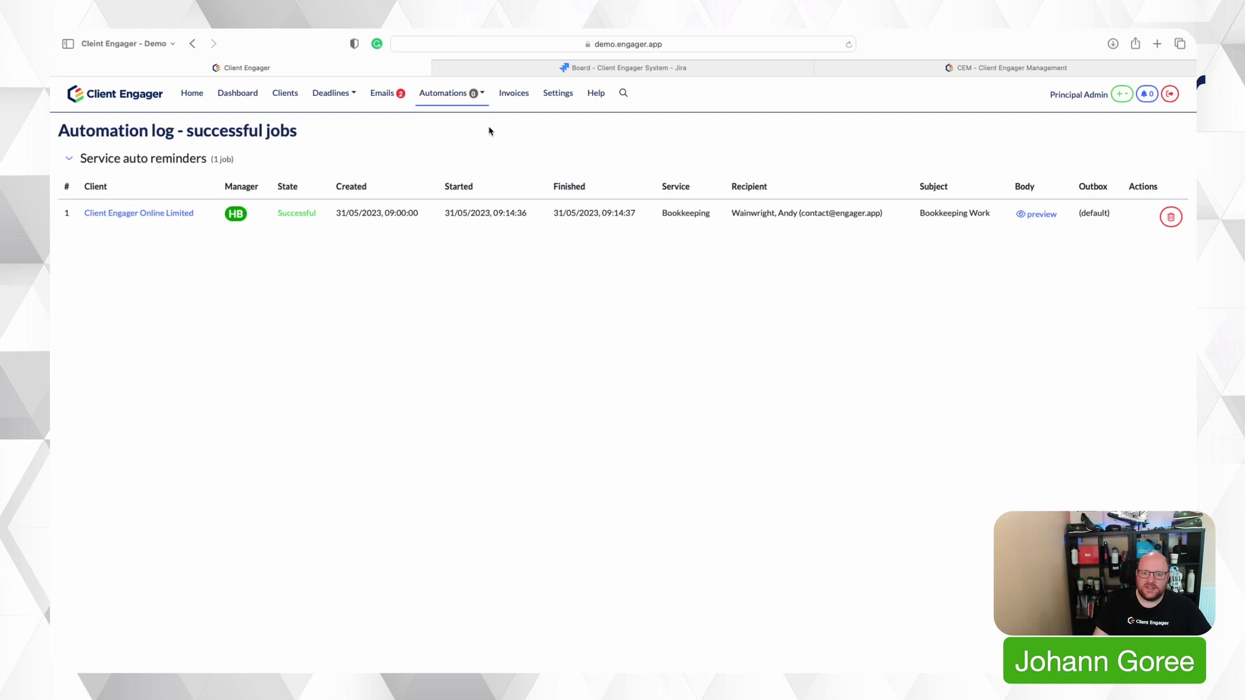
{"action": "left_click", "coordinate": [454, 94]}
{"action": "left_click", "coordinate": [436, 159]}
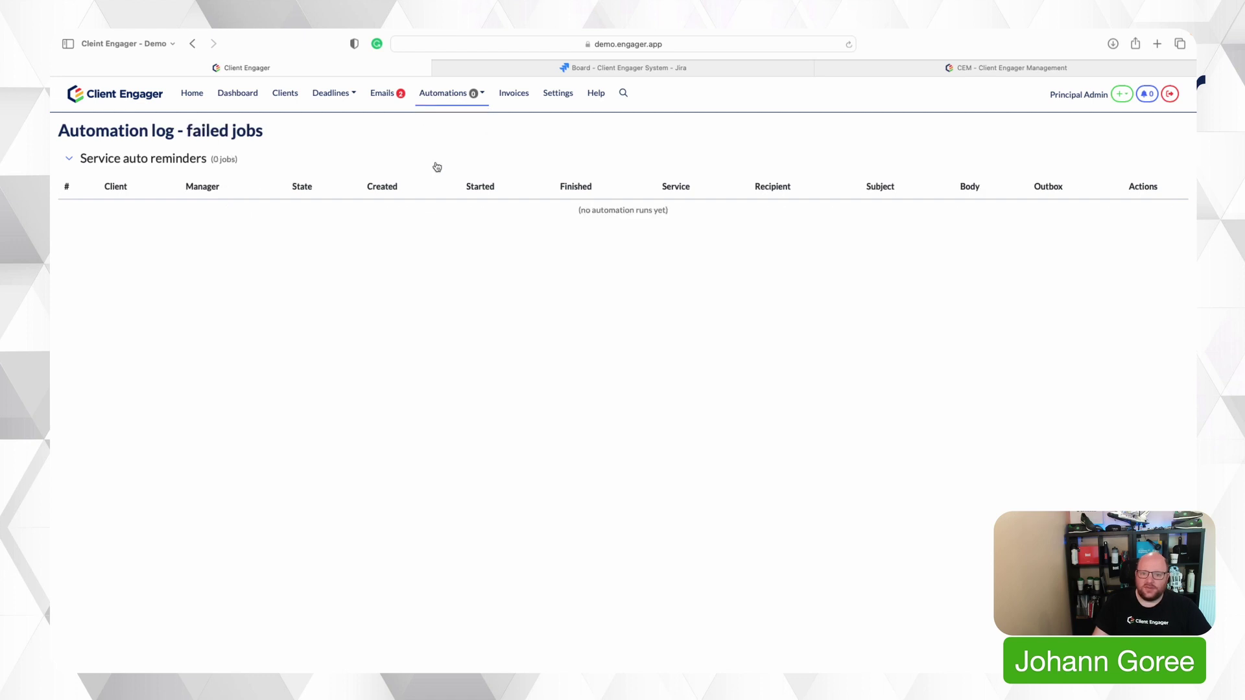
{"action": "left_click", "coordinate": [456, 95]}
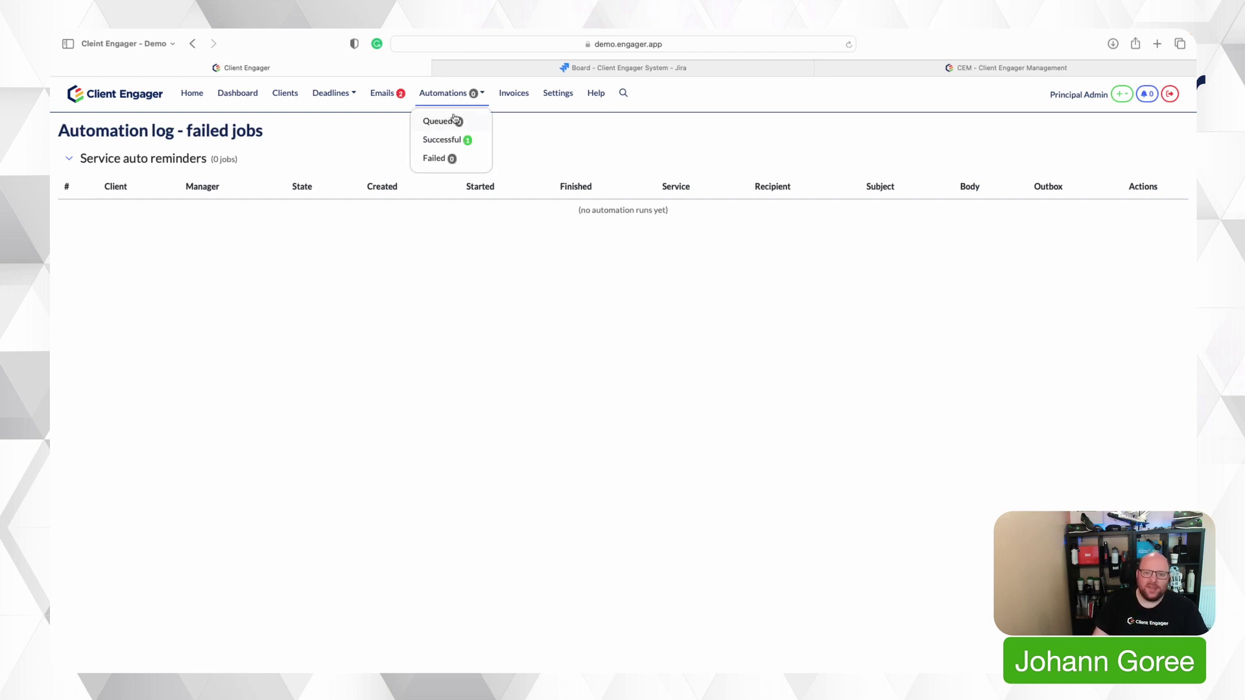
{"action": "left_click", "coordinate": [446, 128]}
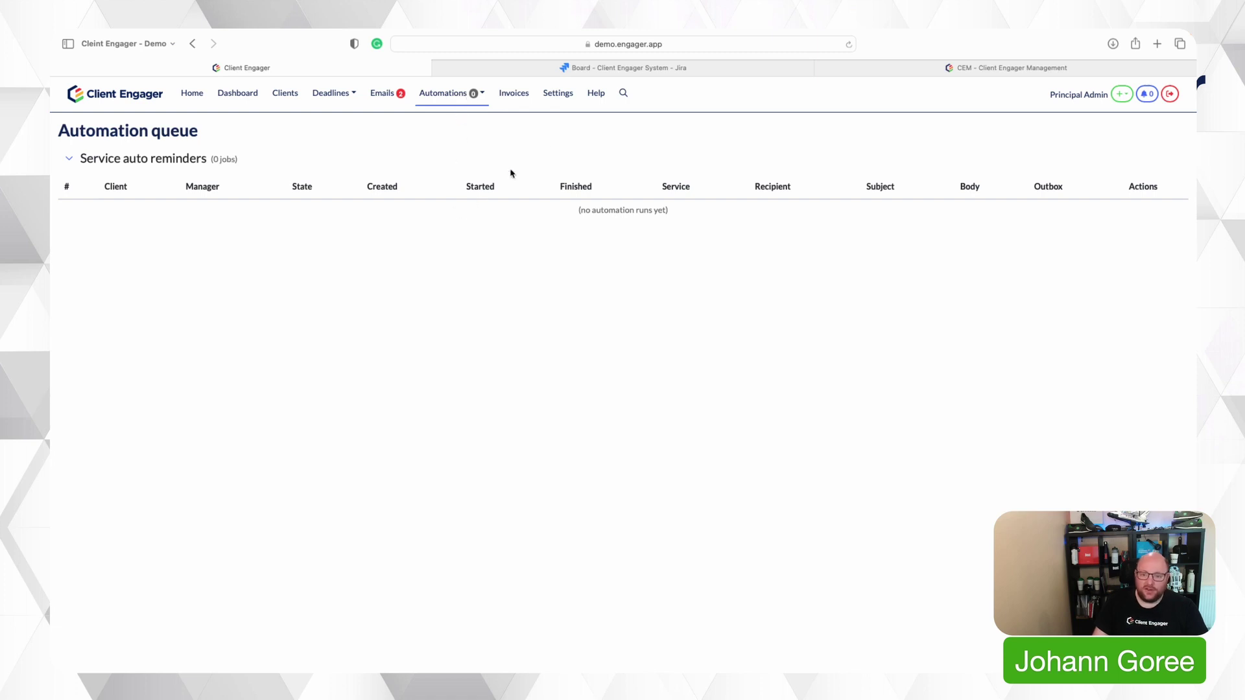
Step: In Services settings, edit the CS01 global auto reminder, set queue review to 'no', and save
{"action": "left_click", "coordinate": [558, 96]}
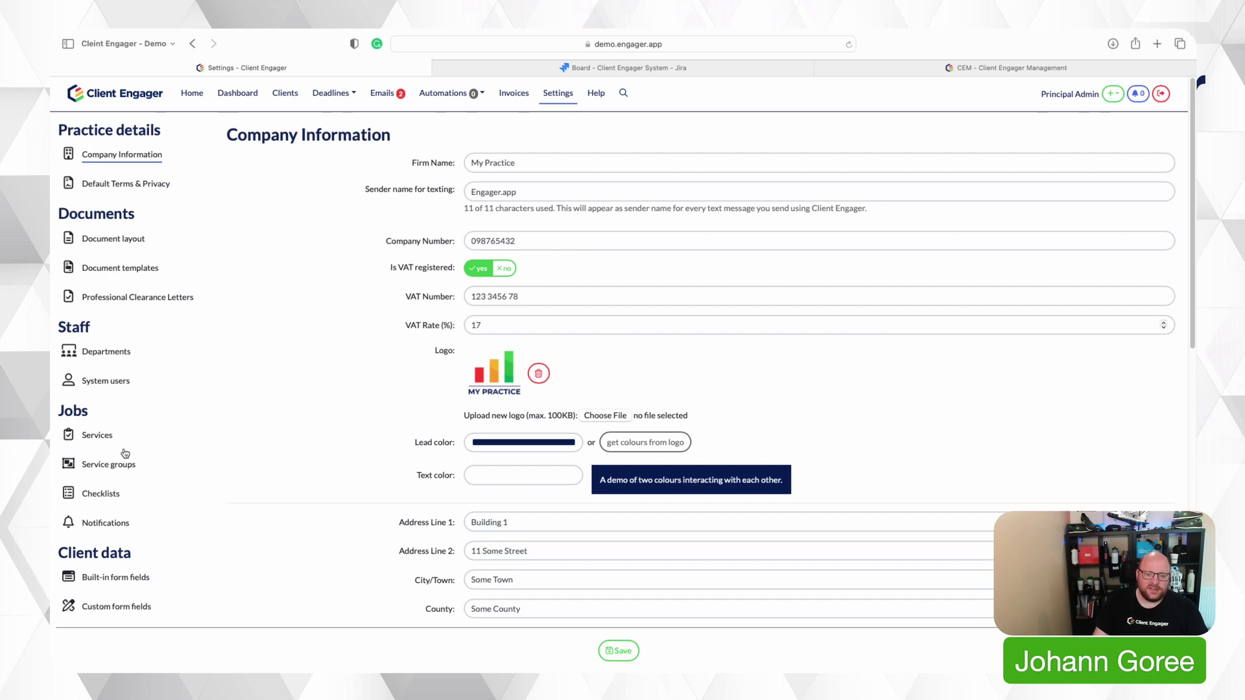
{"action": "scroll", "coordinate": [123, 454], "scroll_direction": "down", "scroll_amount": 5}
{"action": "scroll", "coordinate": [104, 483], "scroll_direction": "down", "scroll_amount": 1}
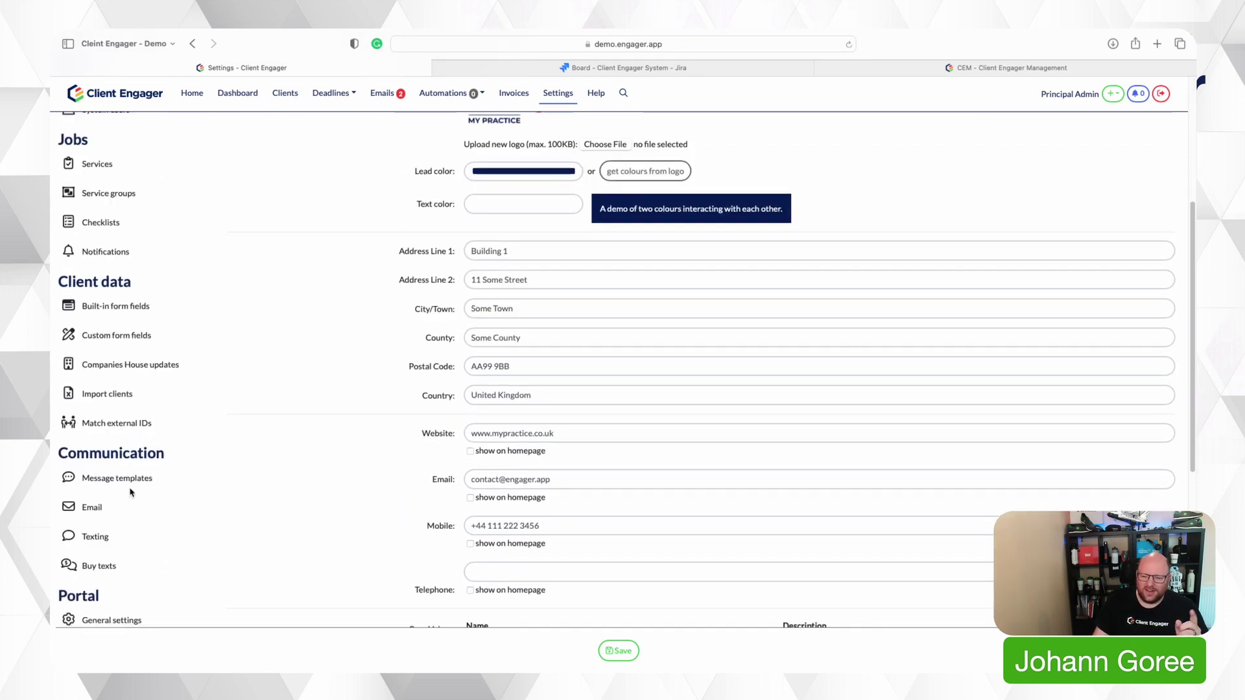
{"action": "scroll", "coordinate": [128, 513], "scroll_direction": "down", "scroll_amount": 1}
{"action": "scroll", "coordinate": [127, 512], "scroll_direction": "up", "scroll_amount": 6}
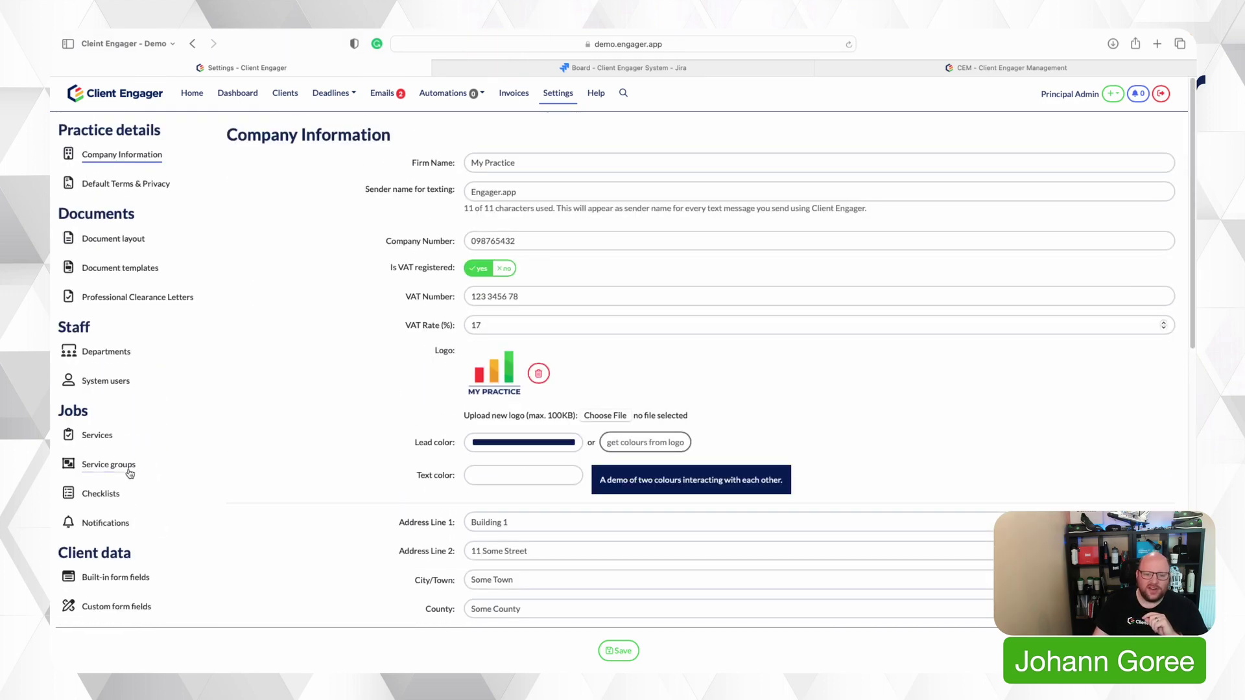
{"action": "left_click", "coordinate": [98, 436]}
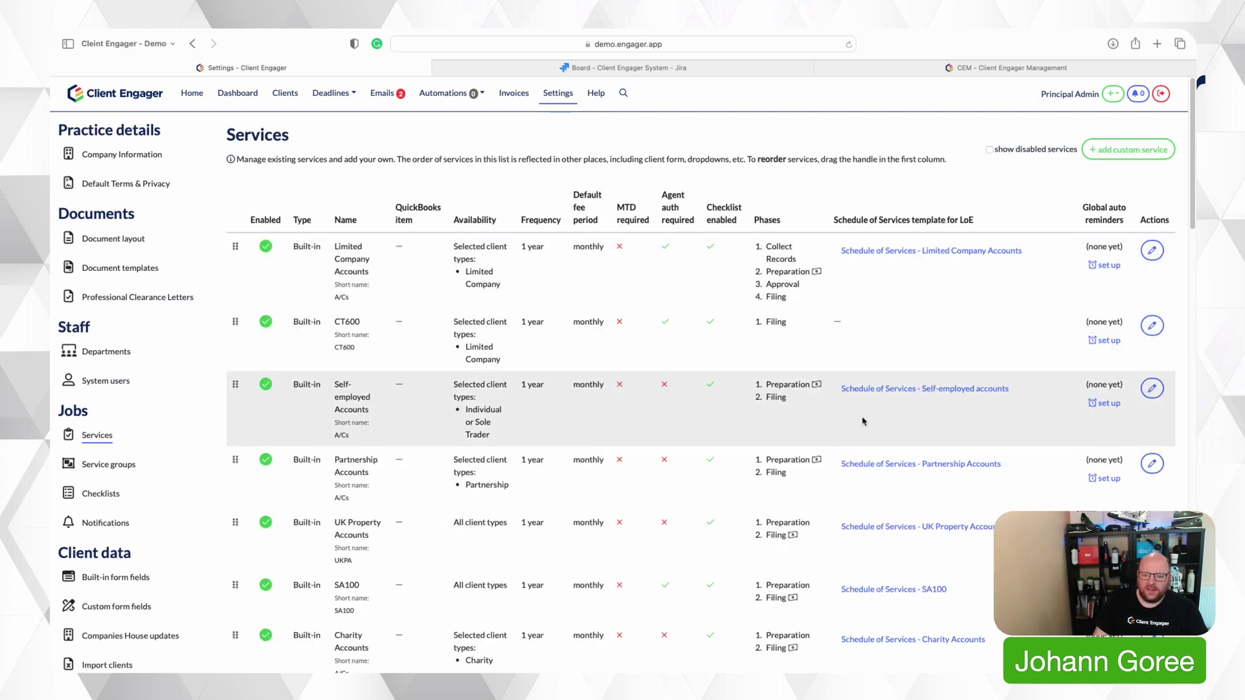
{"action": "scroll", "coordinate": [862, 421], "scroll_direction": "down", "scroll_amount": 15}
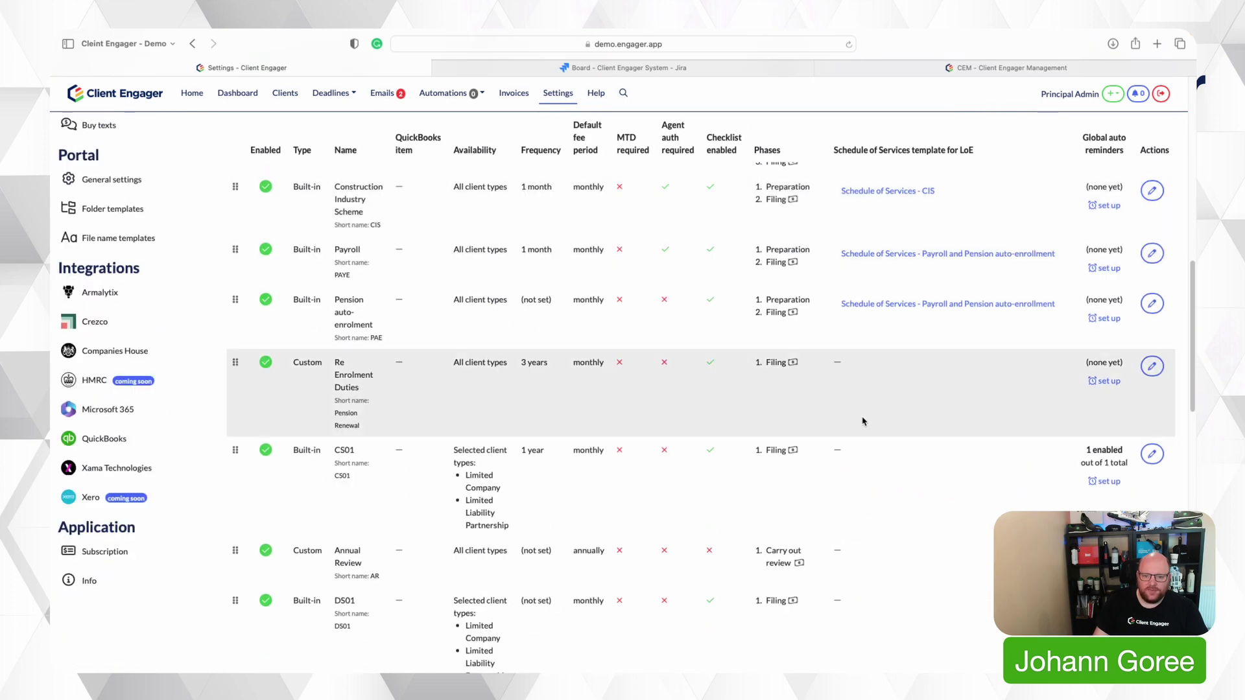
{"action": "left_click", "coordinate": [1106, 482]}
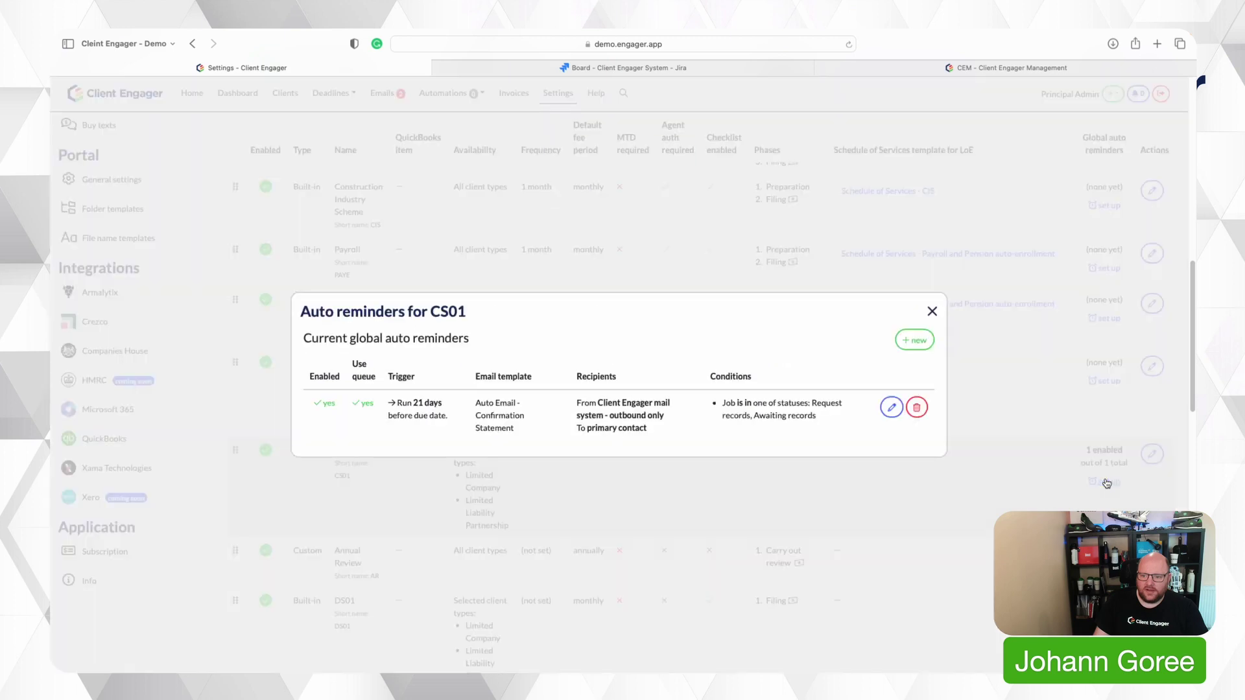
{"action": "left_click", "coordinate": [892, 407]}
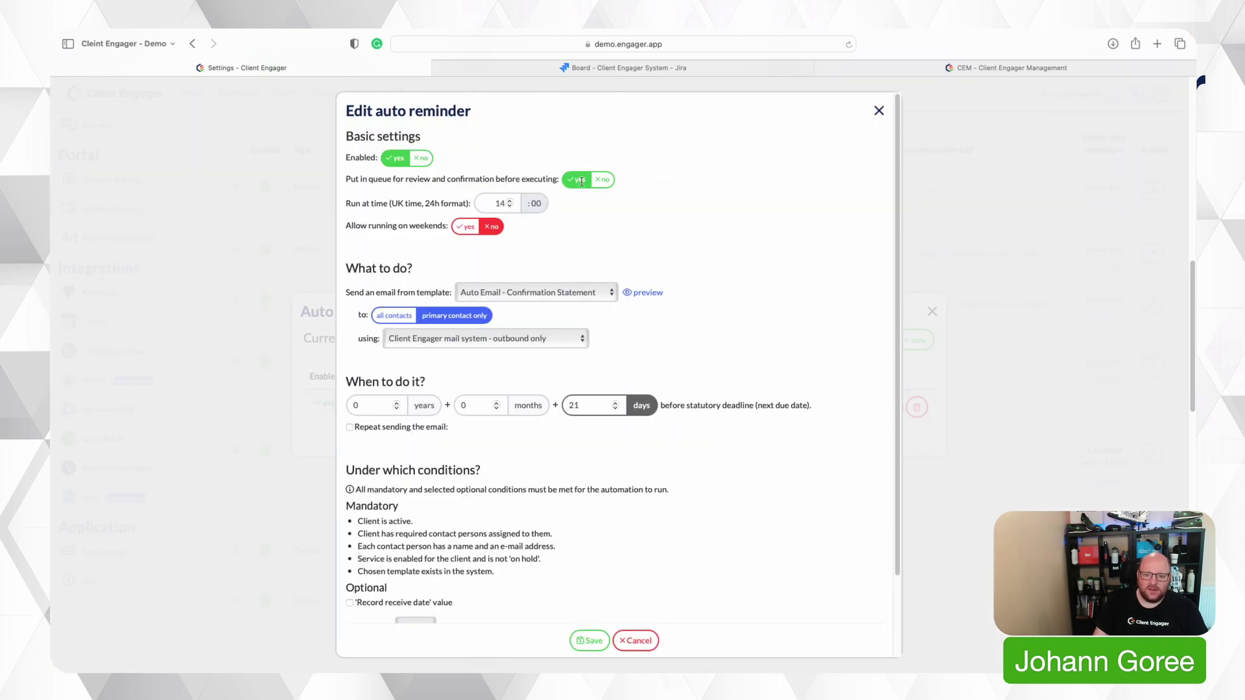
{"action": "left_click", "coordinate": [602, 180]}
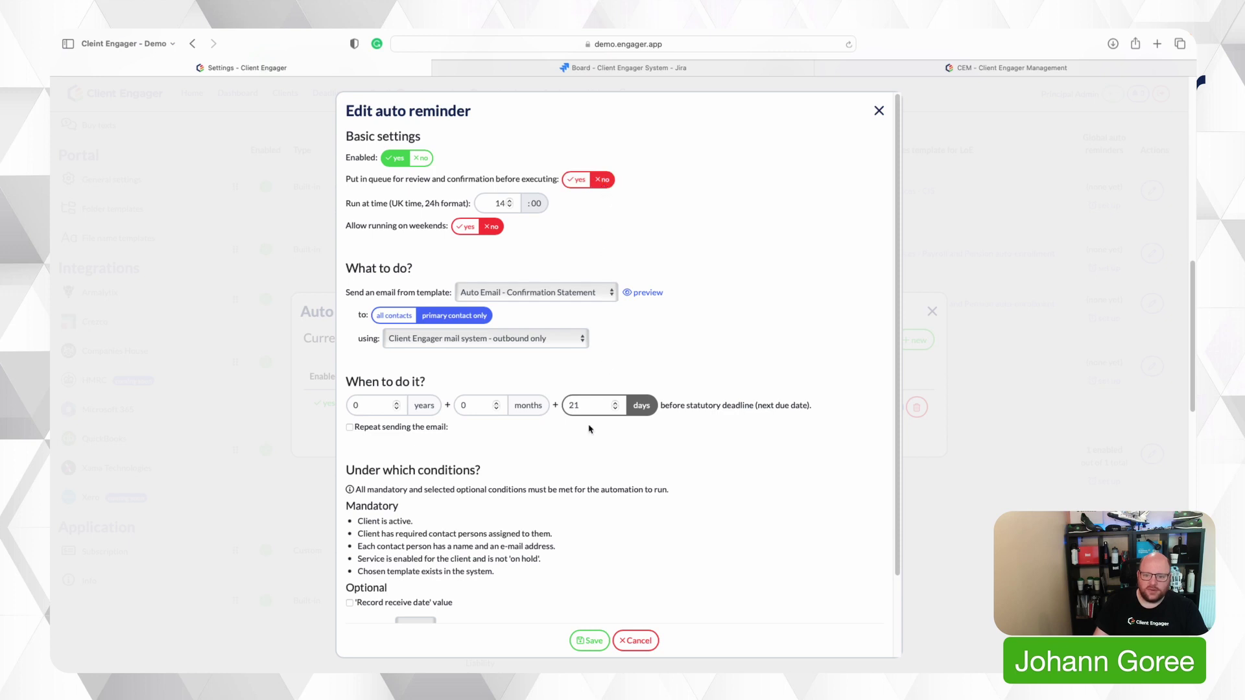
{"action": "left_click", "coordinate": [589, 641]}
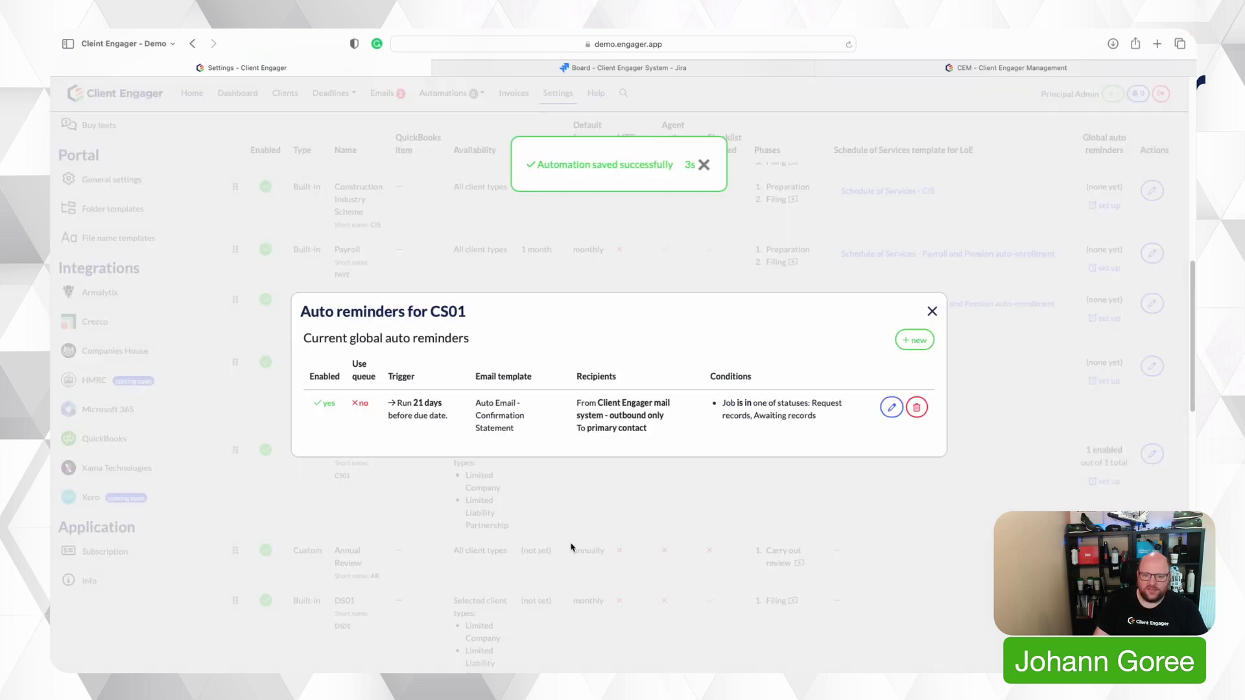